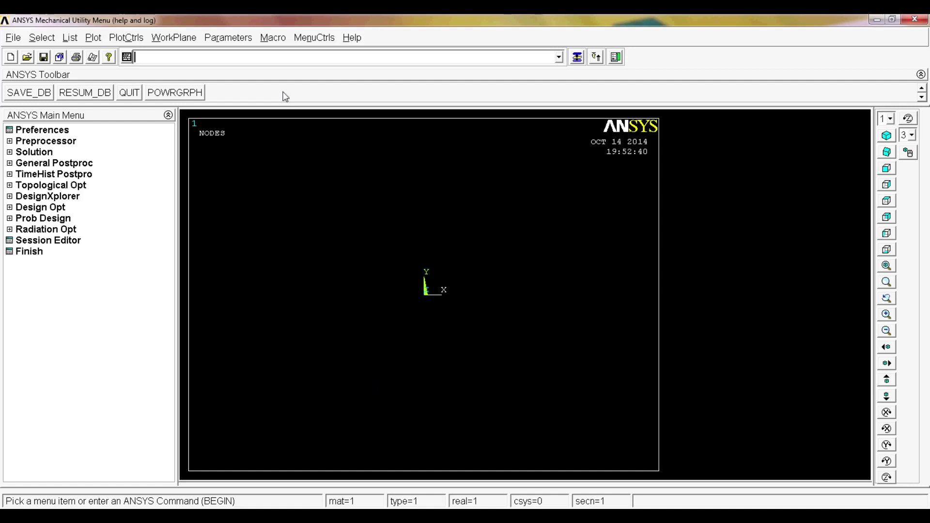
Step: Open the help topics and view the Workbench documentation descriptions from the contents tree
click(358, 38)
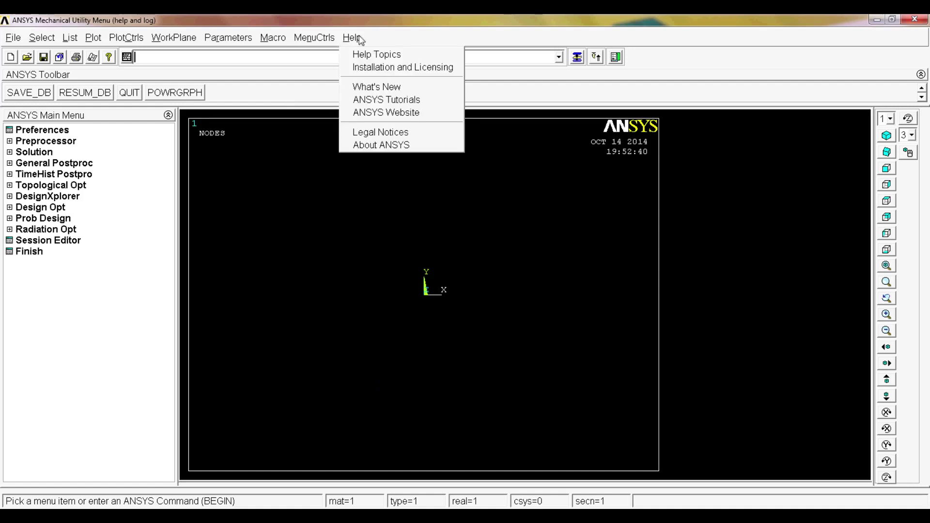
click(421, 54)
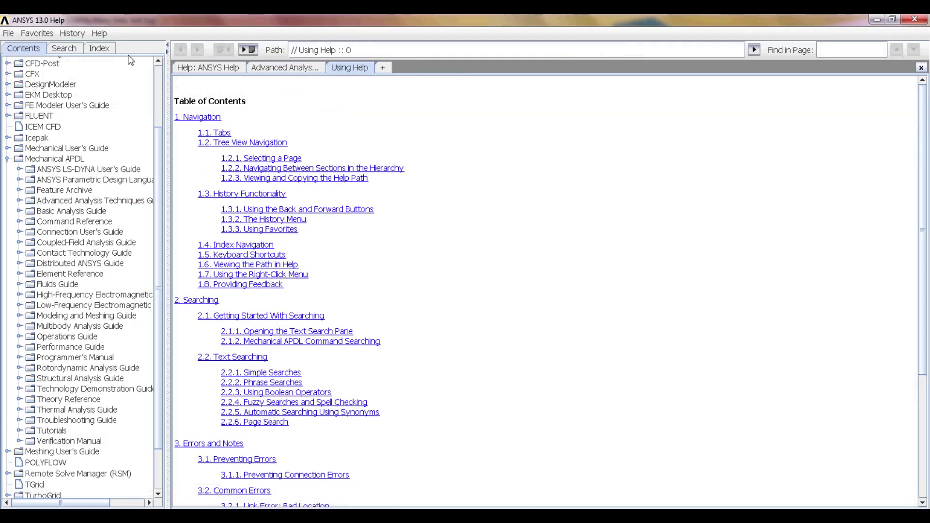
click(64, 48)
click(24, 48)
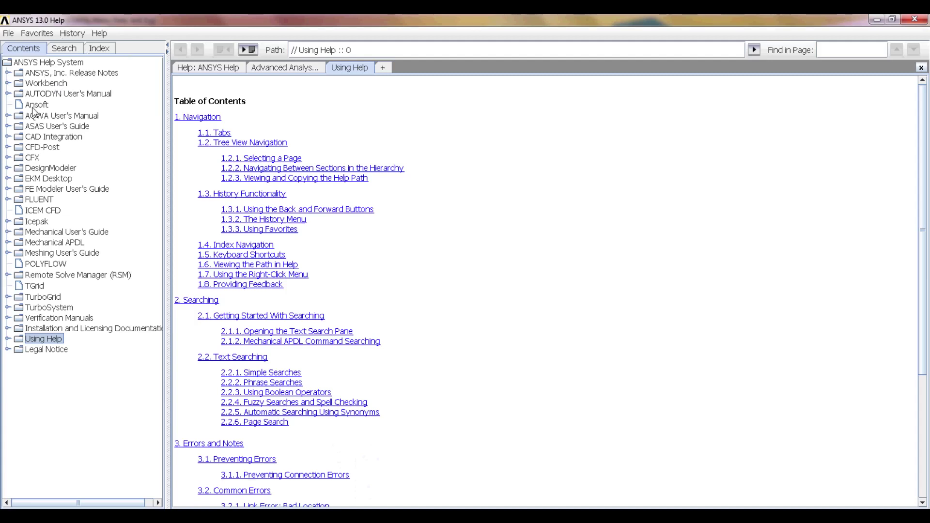
click(49, 93)
click(52, 83)
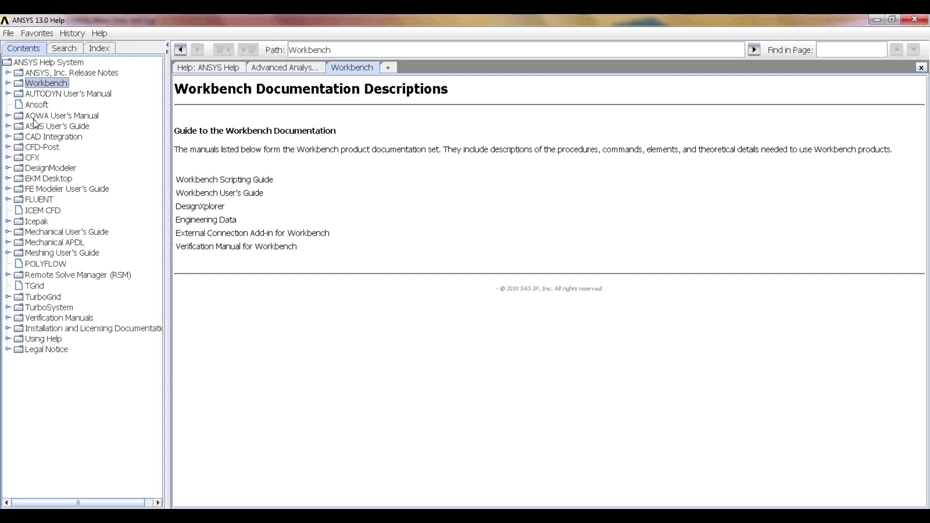
Step: Expand the Mechanical APDL documentation in the contents tree and view its overview of manuals
click(8, 243)
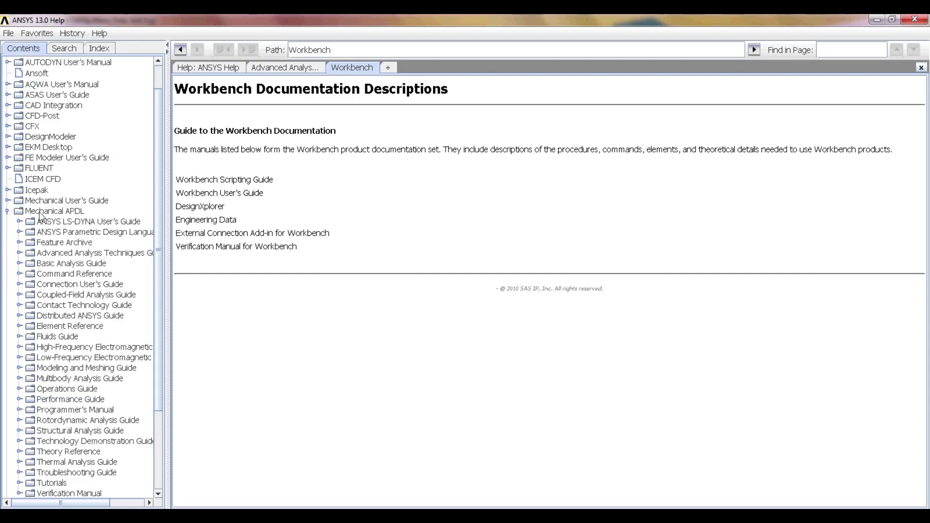
click(56, 213)
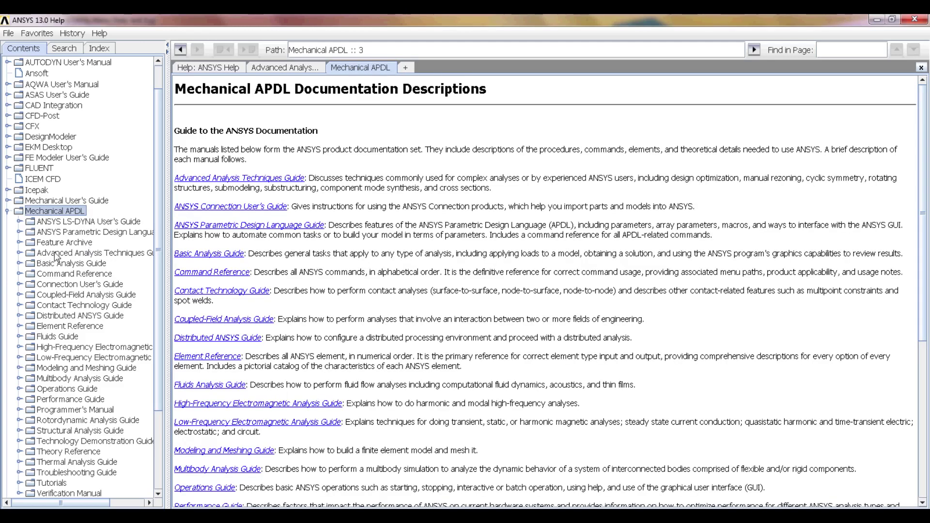
scroll(75, 252, down, 2)
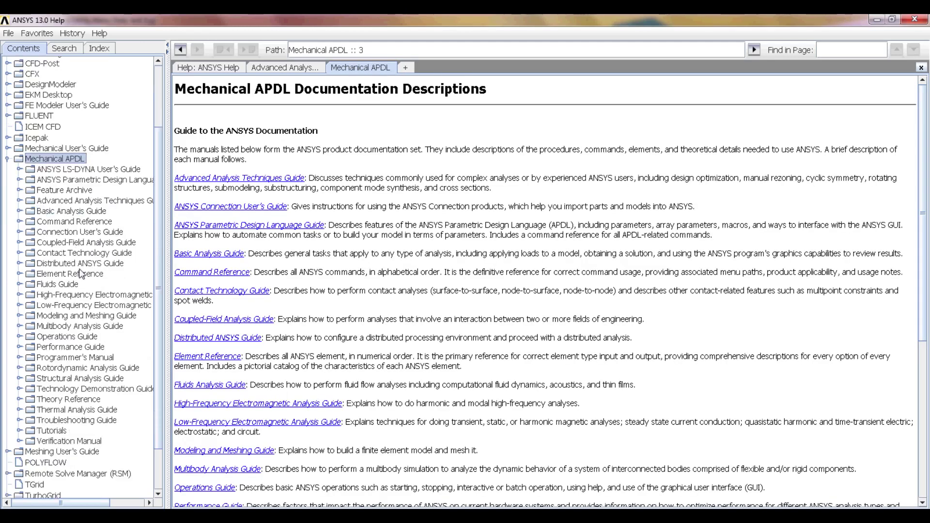
Step: Look through the chapters of the ANSYS Parametric Design Language Guide and the ANSYS LS-DYNA User's Guide
click(64, 179)
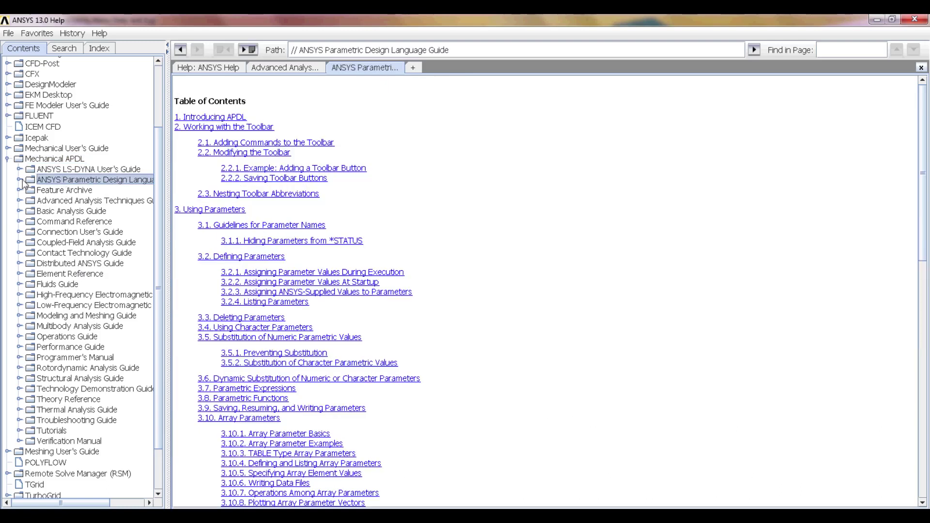
click(20, 180)
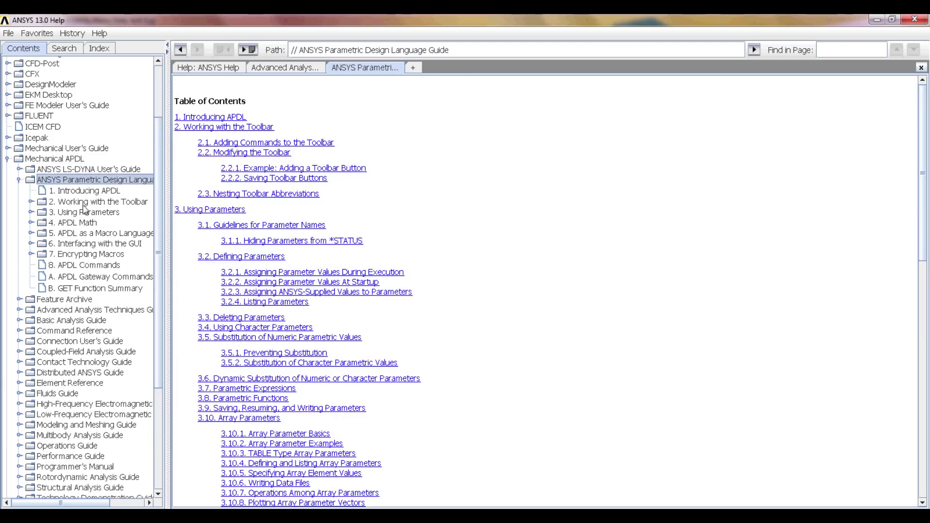
click(18, 180)
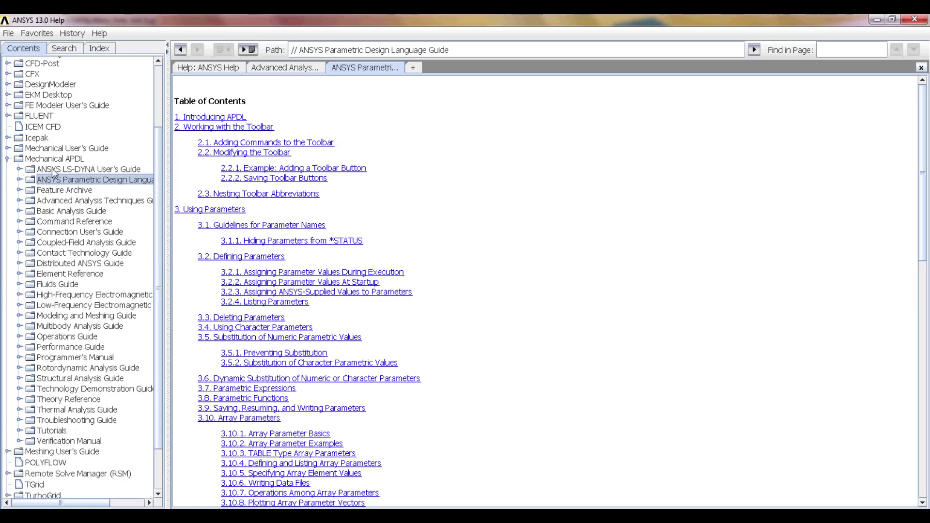
click(53, 171)
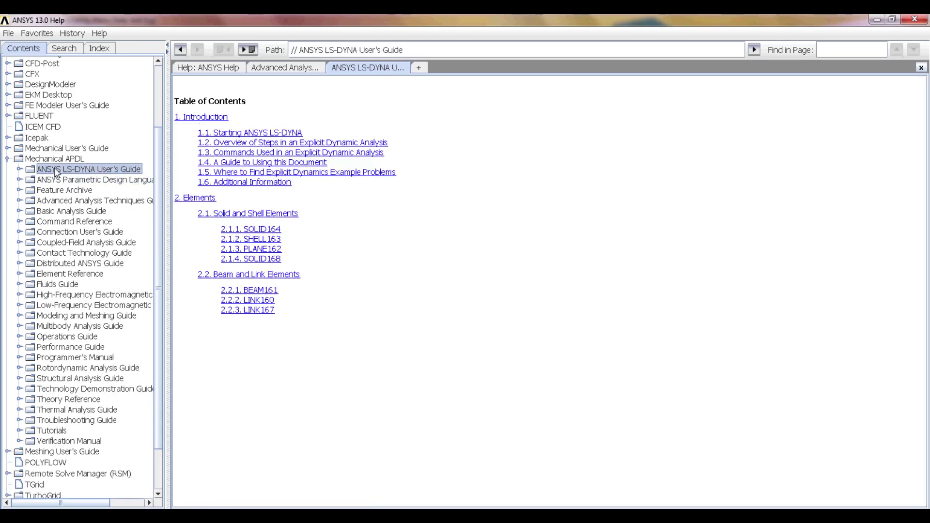
click(19, 169)
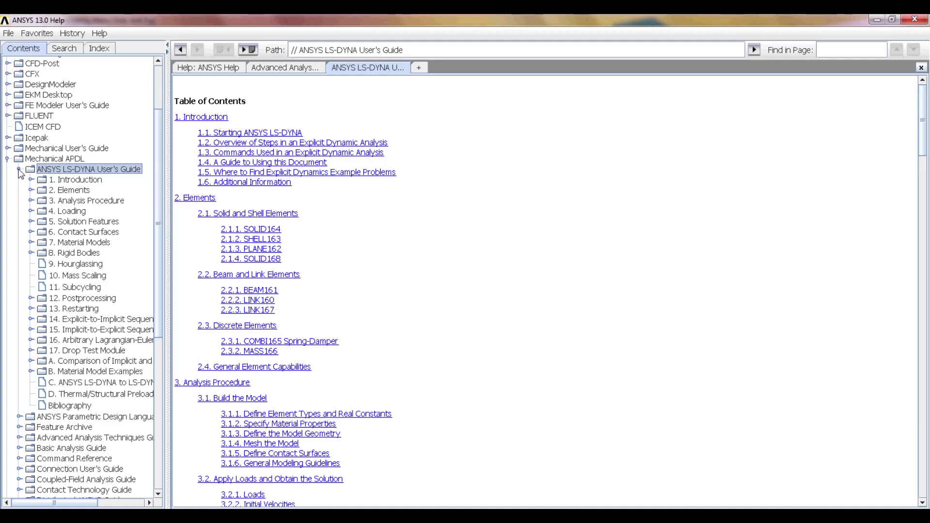
click(19, 170)
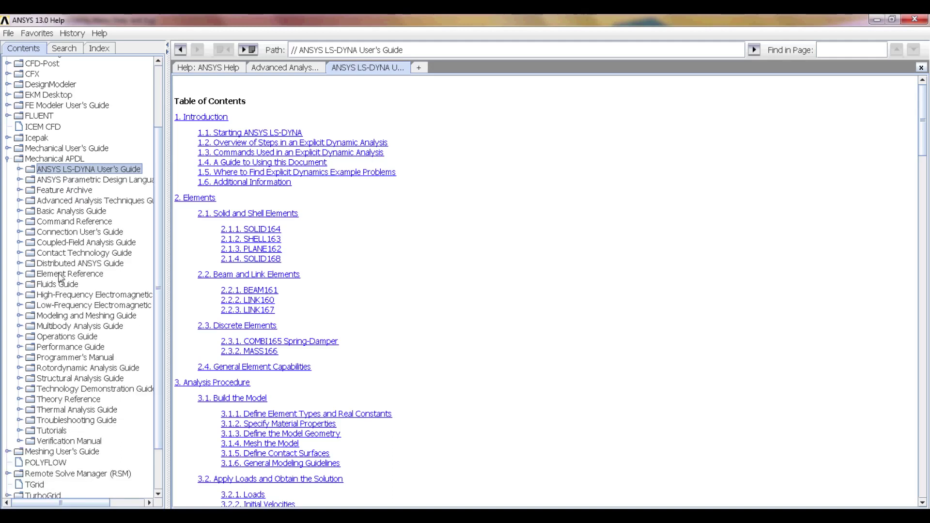
Step: Look through the Element Reference chapters, and open chapter 2, Structural Static Analysis, in the Structural Analysis Guide
double_click(27, 274)
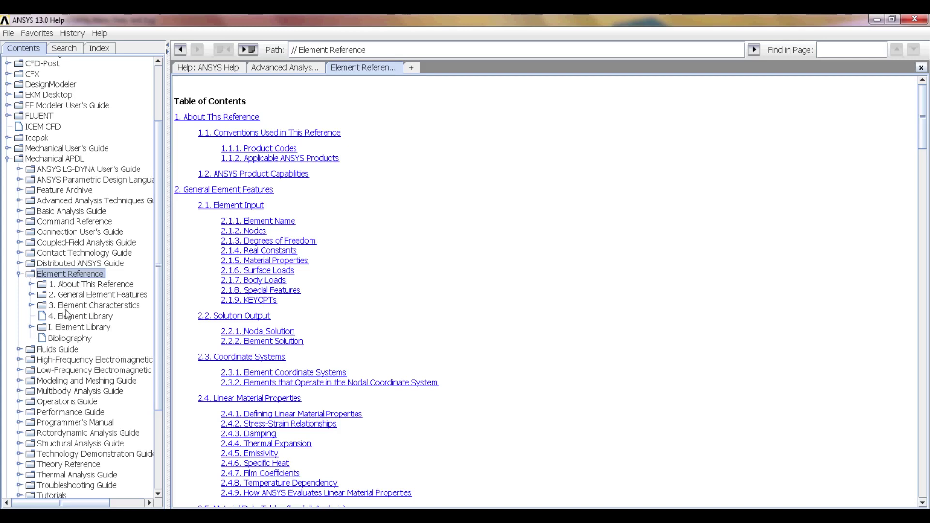
click(21, 274)
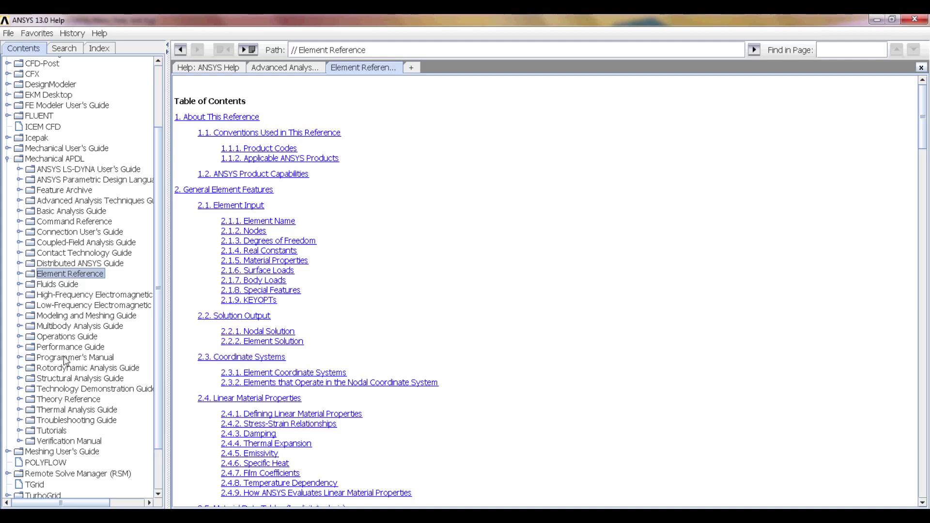
double_click(49, 379)
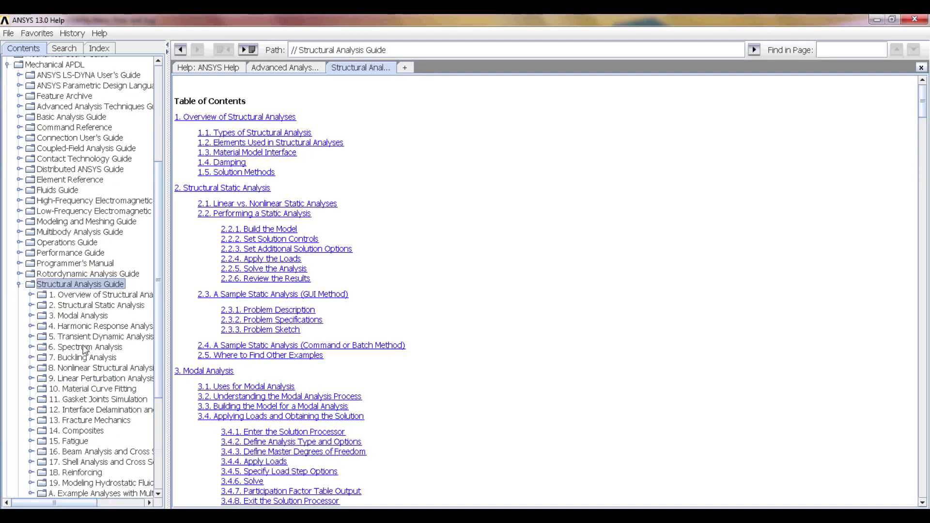
click(87, 306)
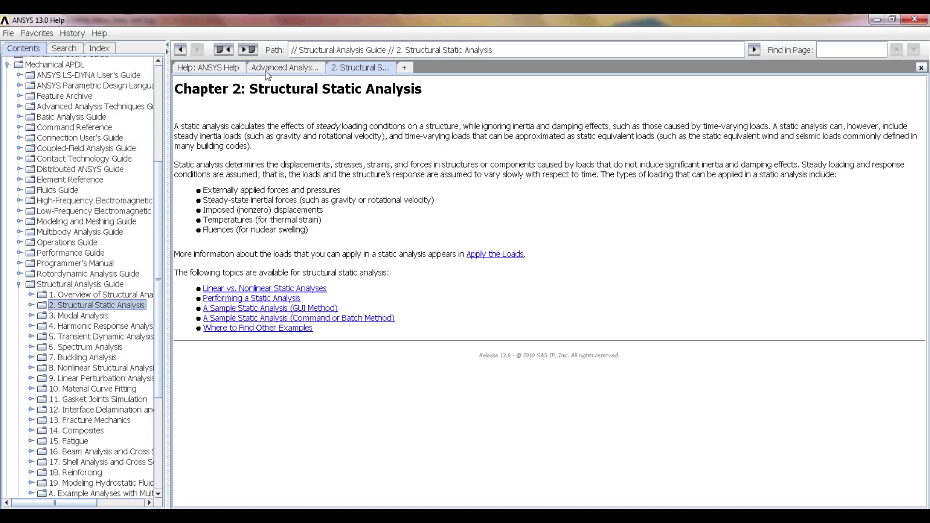
Step: Review the Advanced Analysis, ANSYS Help and Structural Static Analysis pages already open, and collapse the Structural Analysis Guide
click(287, 67)
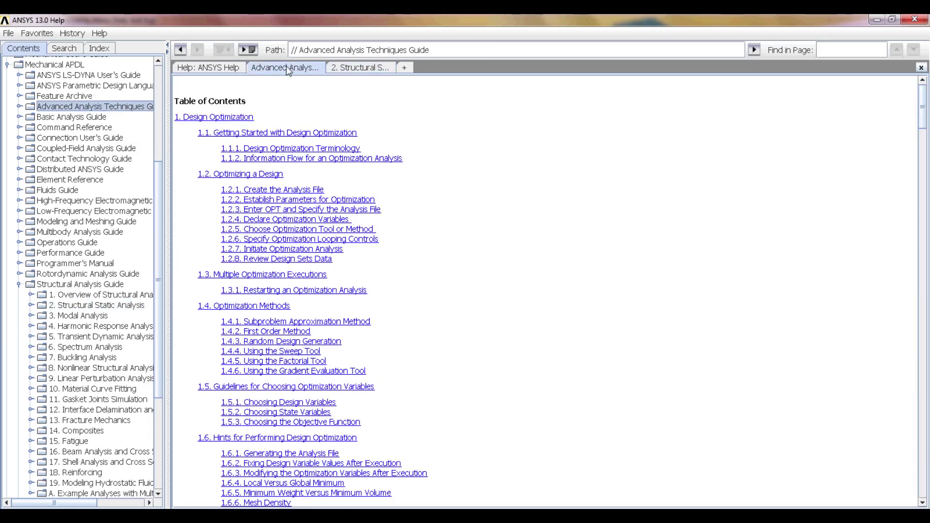
click(211, 68)
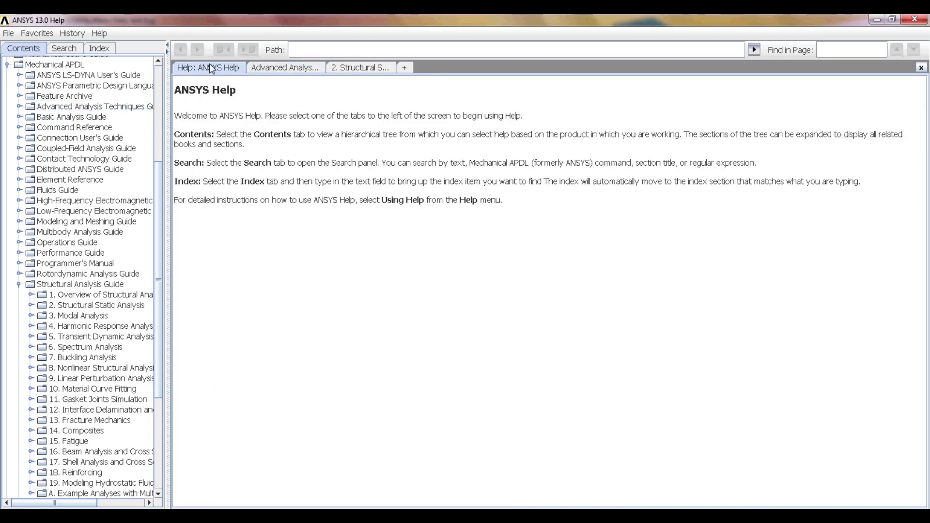
click(347, 68)
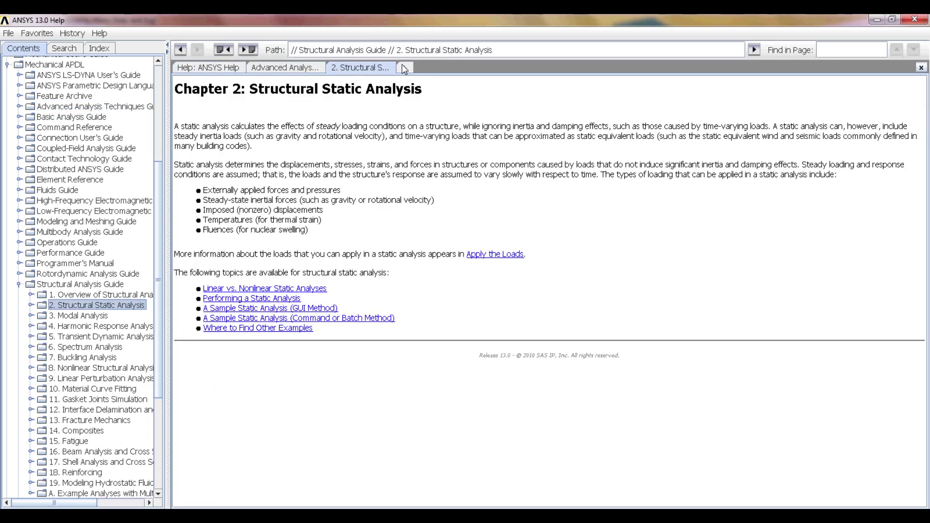
click(221, 67)
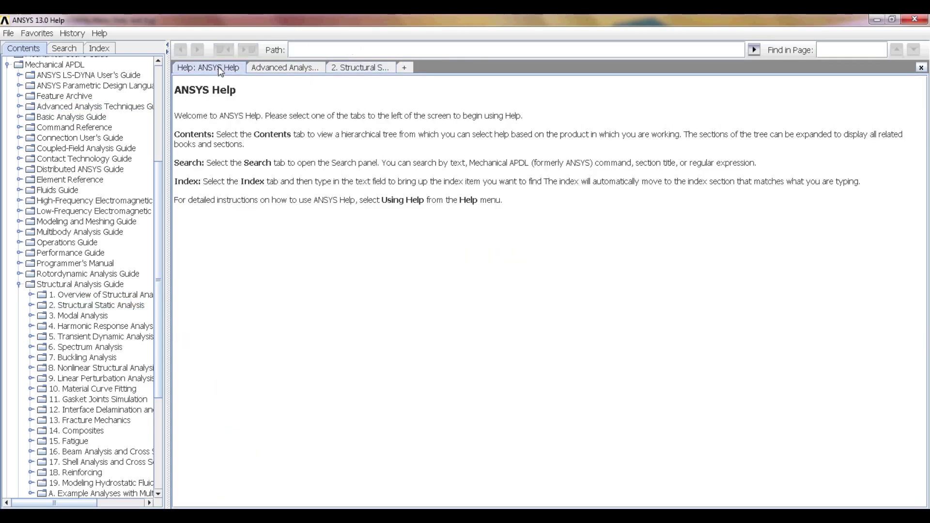
click(19, 284)
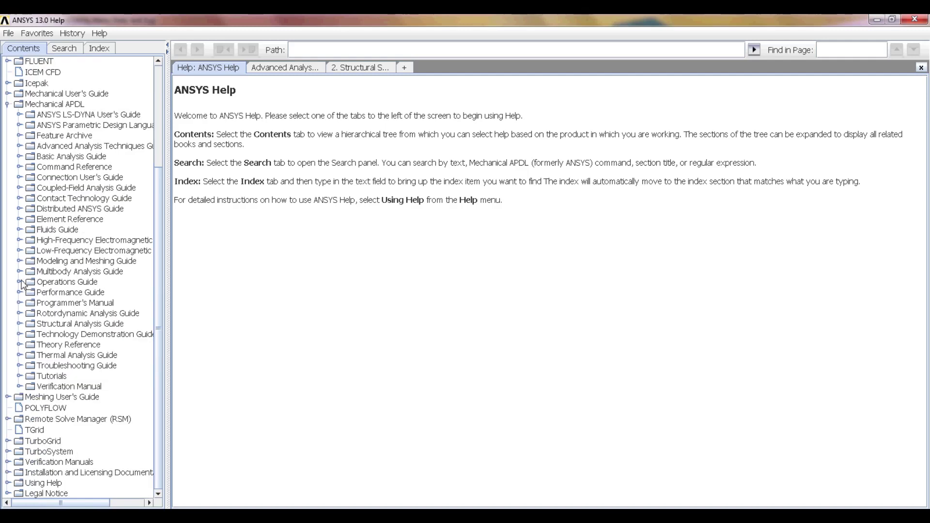
Step: Run a keyword search of the help documentation for "beam"
click(62, 49)
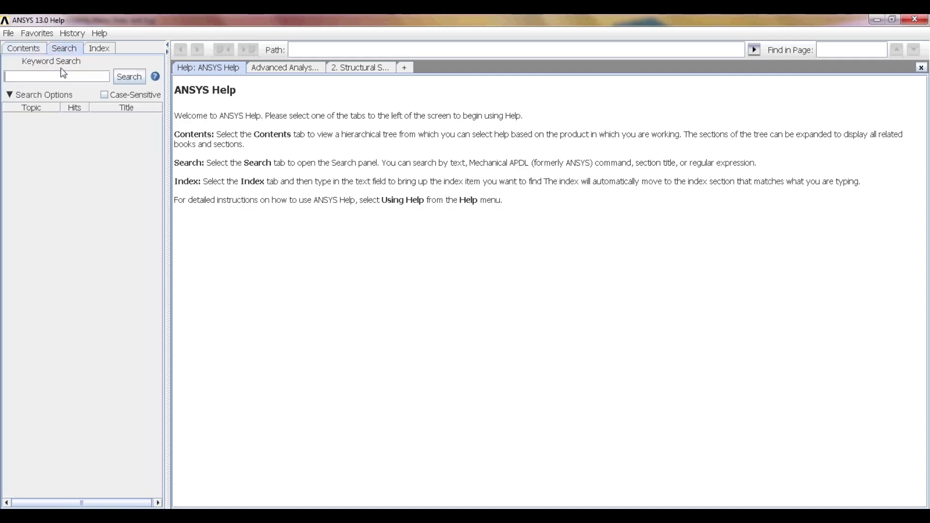
text(b)
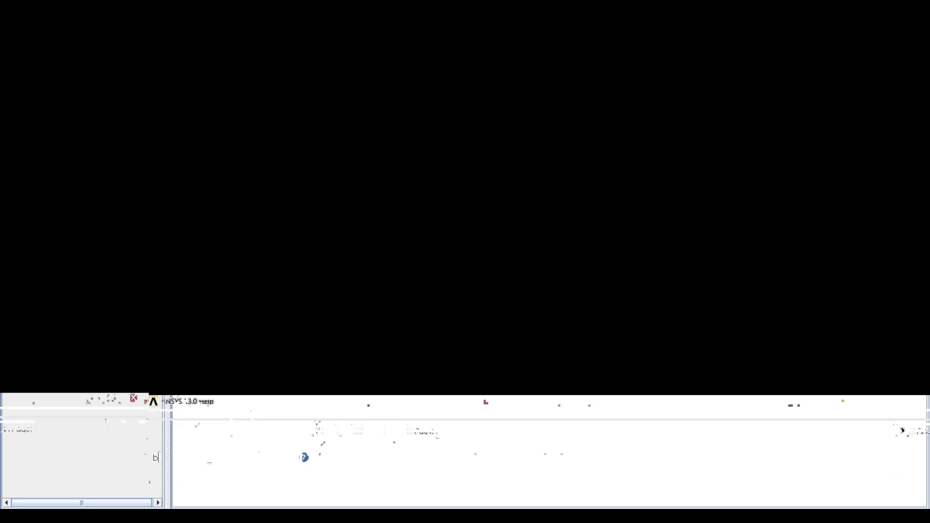
text(eam)
key(Return)
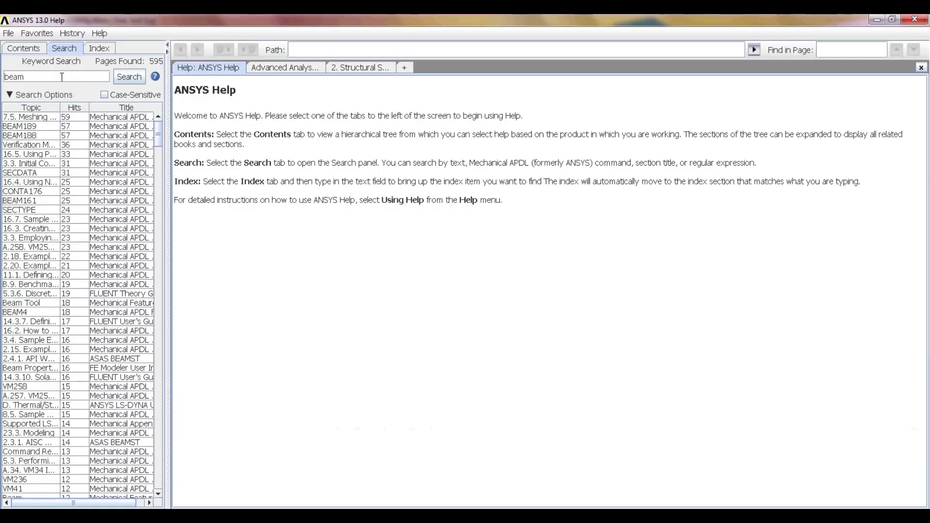
Step: Read the beam search results on meshing a solid model, BEAM189, BEAM188 and the FLUENT discrete ordinates radiation theory
click(27, 120)
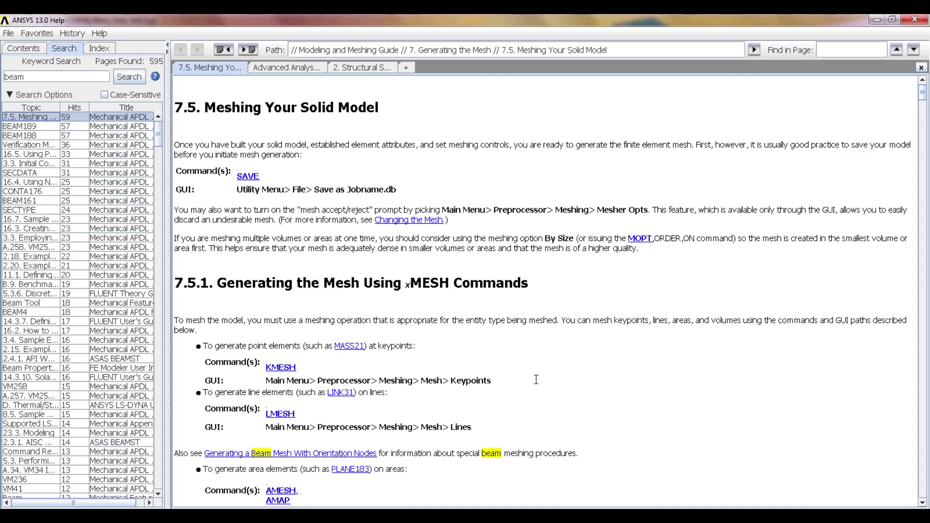
click(22, 127)
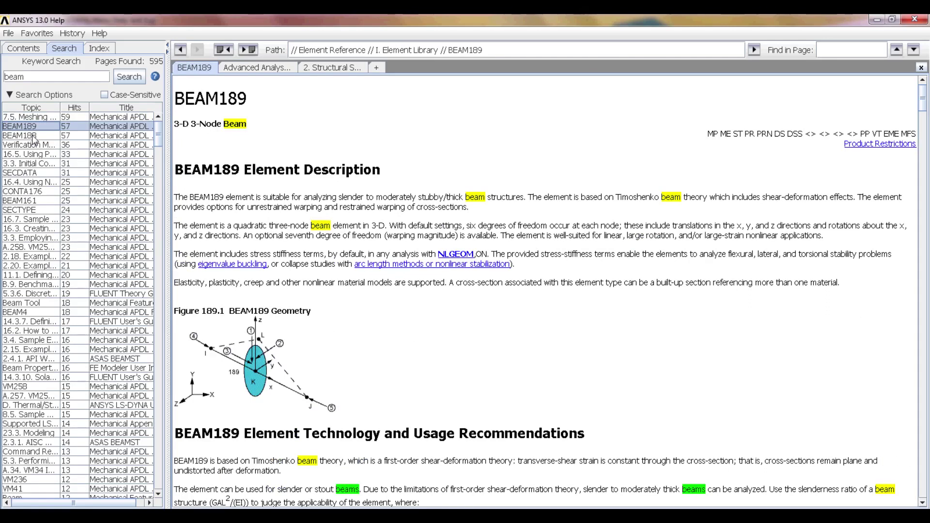
click(44, 137)
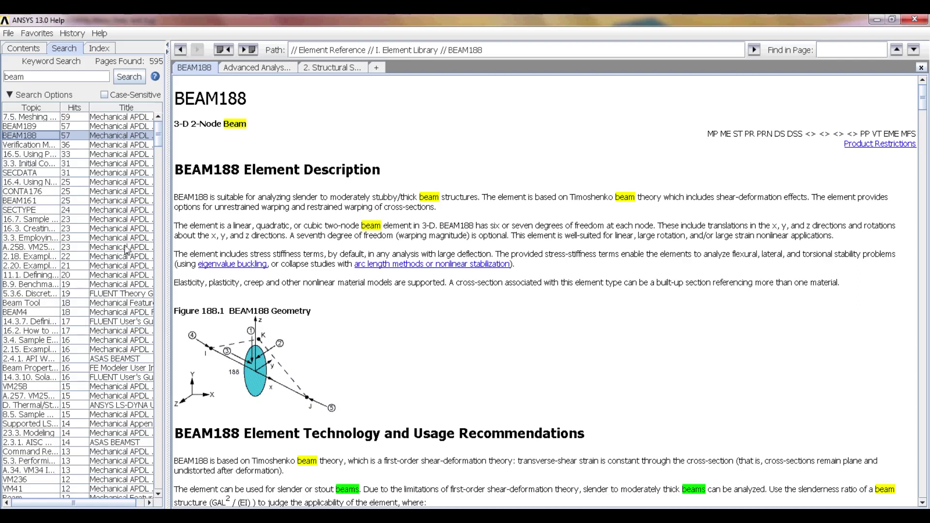
click(111, 294)
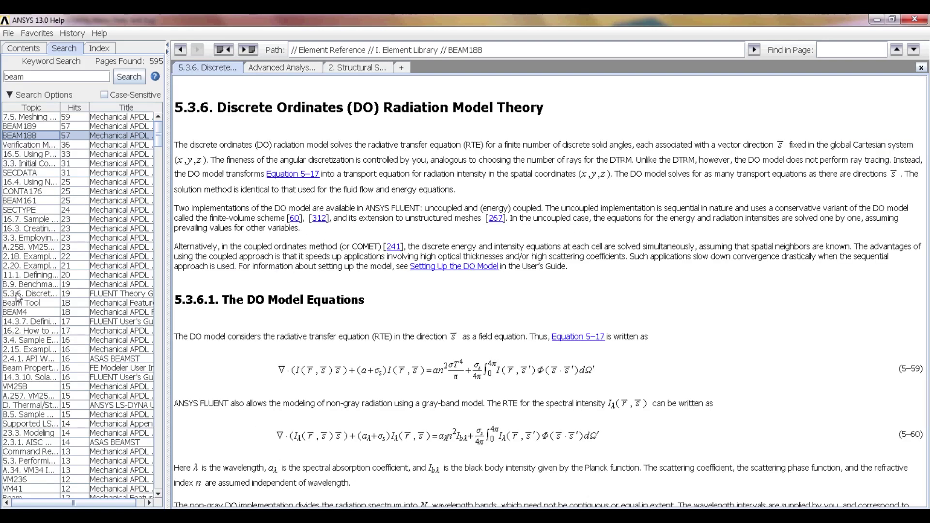
drag(78, 504, 69, 506)
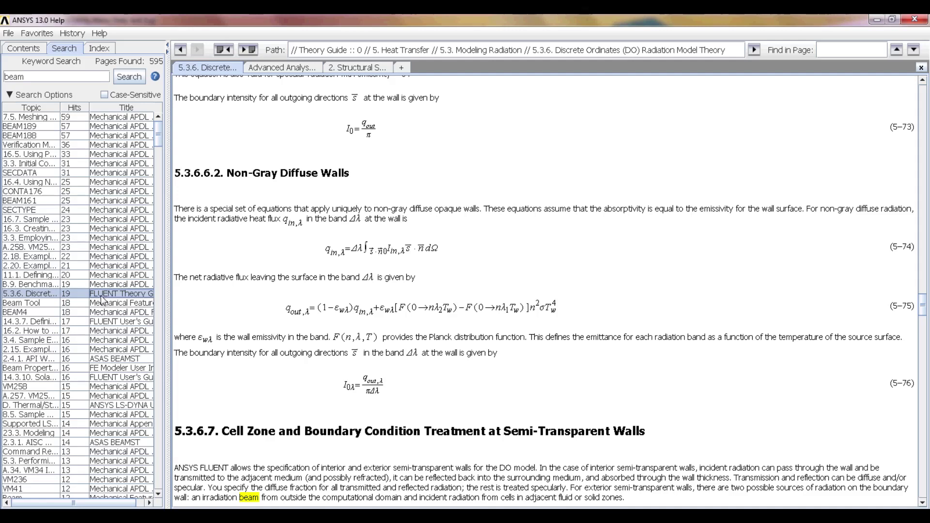
Step: Look up "beam" in the help index, view the Mechanical Features beam topic and select the beam cross sections entry
click(99, 48)
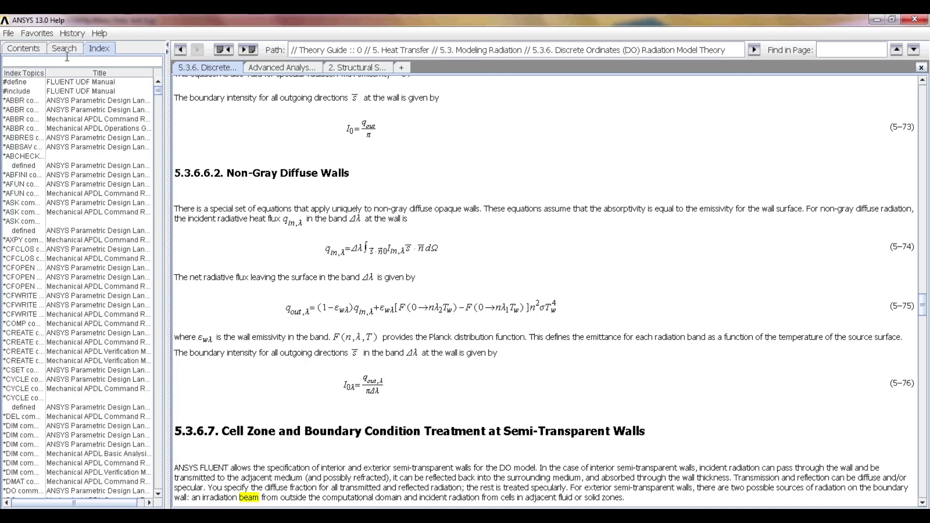
text(beam)
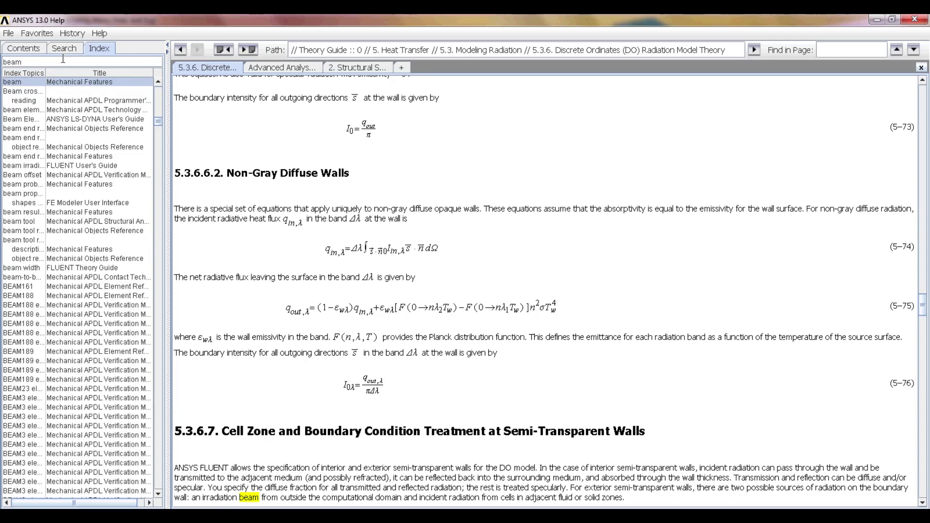
click(29, 92)
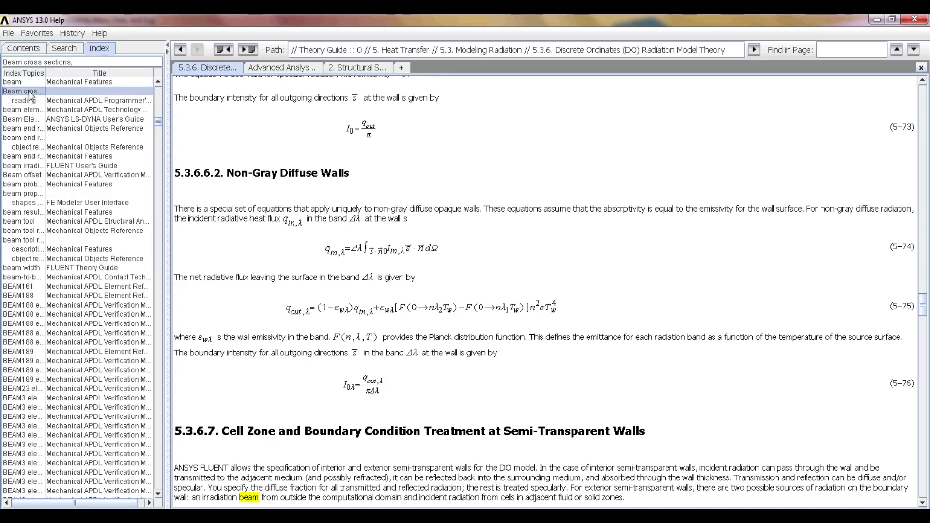
click(31, 81)
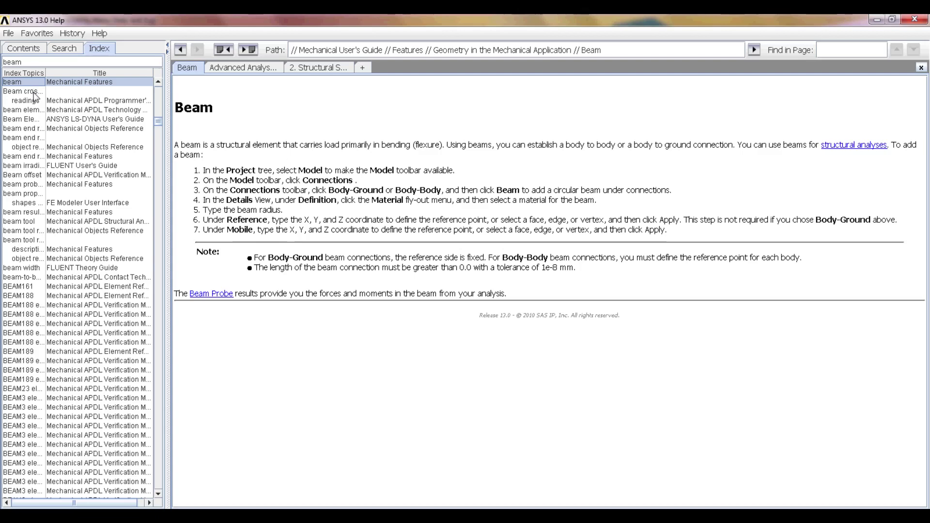
click(33, 92)
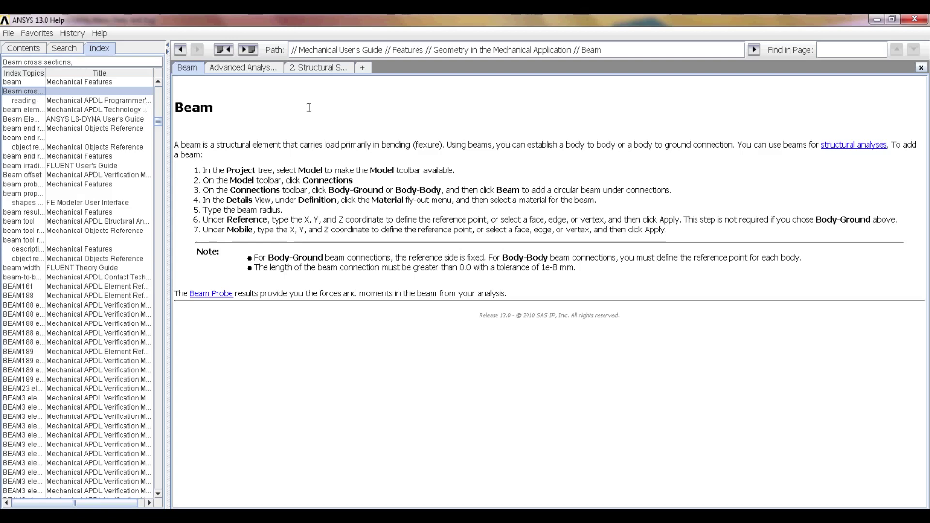
Step: Open the "reading" index entry under beam cross sections to view the SECBLOCK command page
double_click(202, 107)
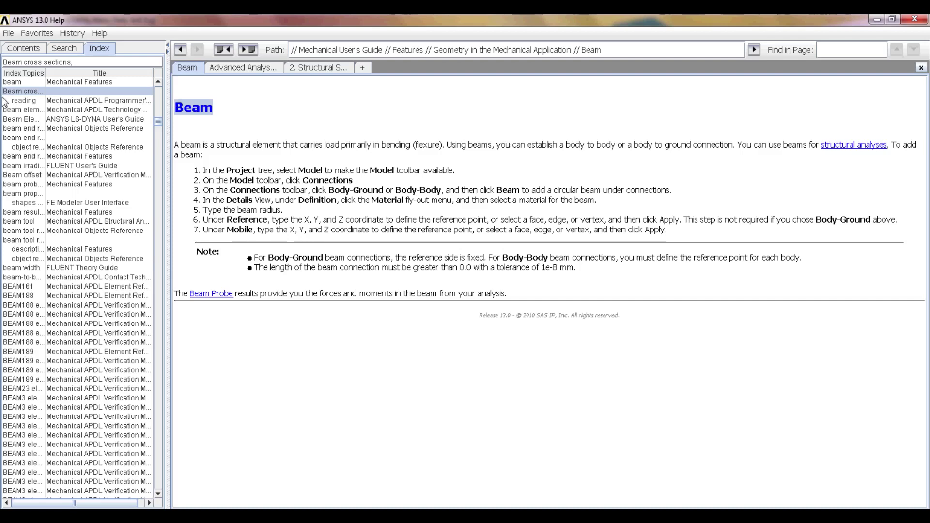
click(24, 101)
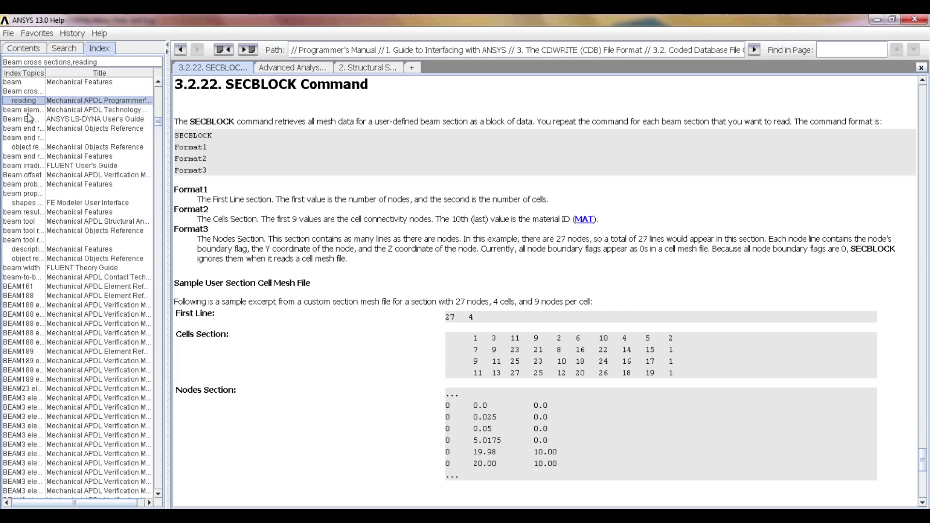
Step: Return to the beam search results, reopen BEAM188 and read its element description, usage recommendations, input data and cross-sections
click(64, 49)
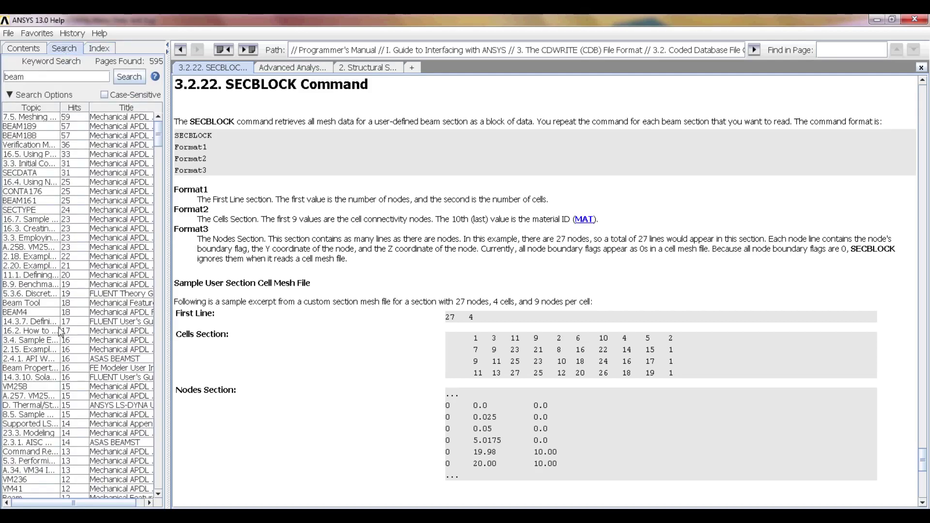
click(35, 136)
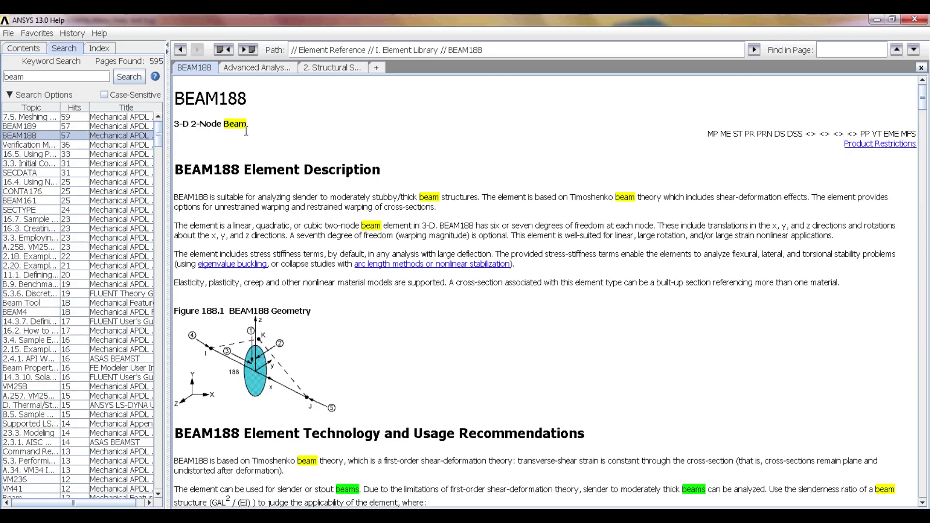
scroll(246, 131, down, 15)
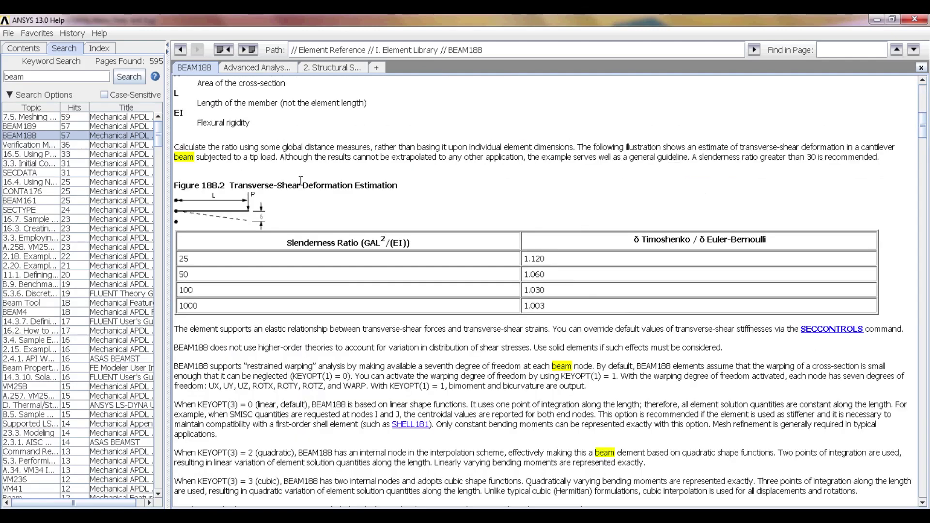
scroll(317, 195, down, 20)
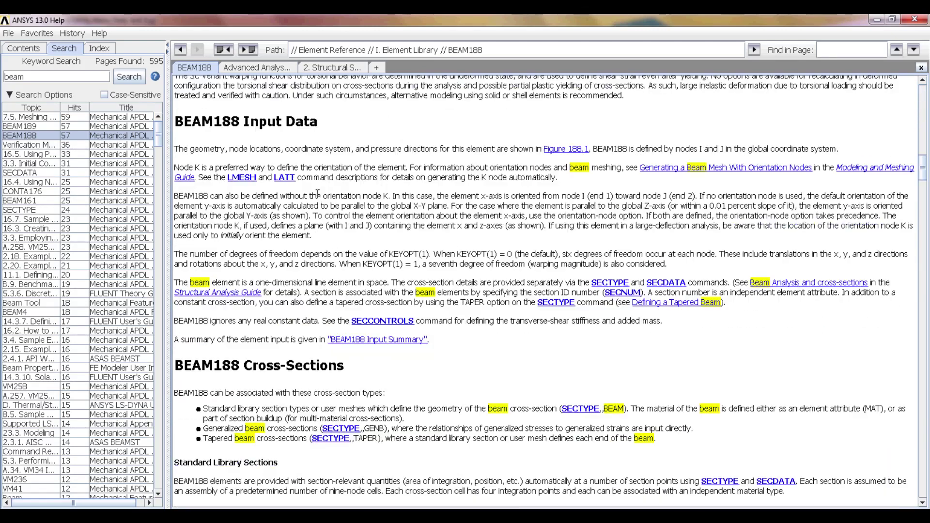
scroll(317, 195, up, 20)
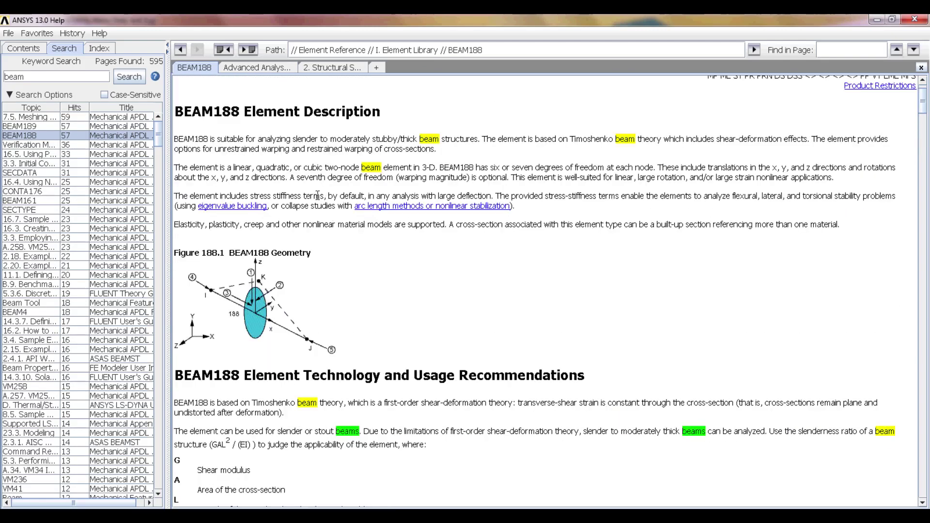
scroll(317, 195, down, 2)
scroll(317, 196, down, 15)
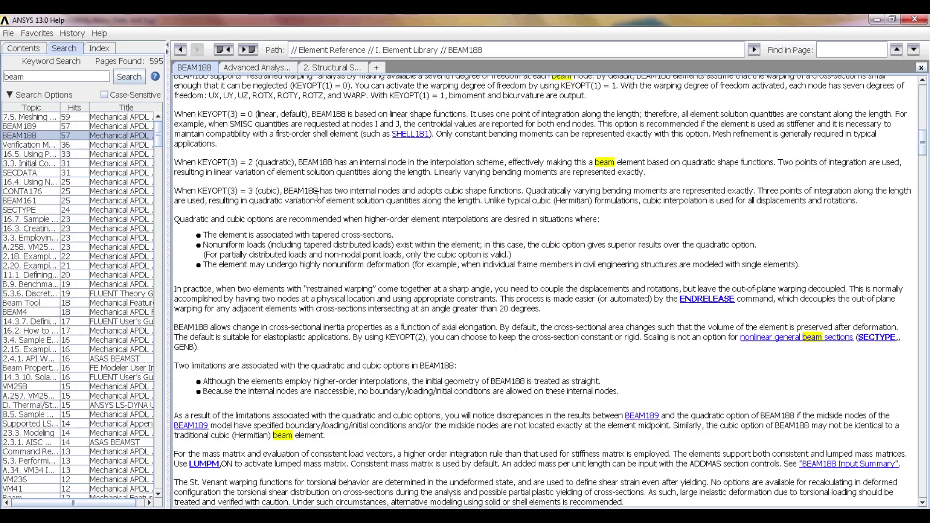
scroll(317, 196, down, 15)
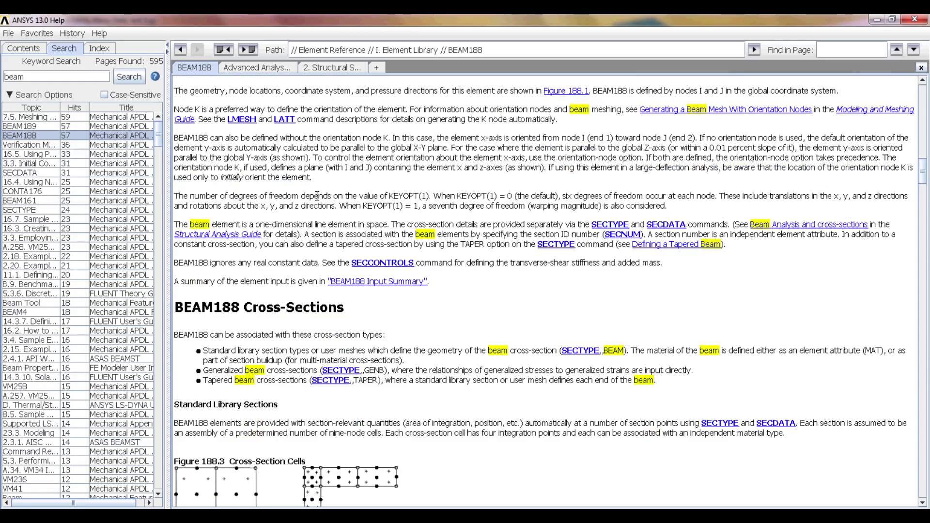
scroll(317, 195, down, 5)
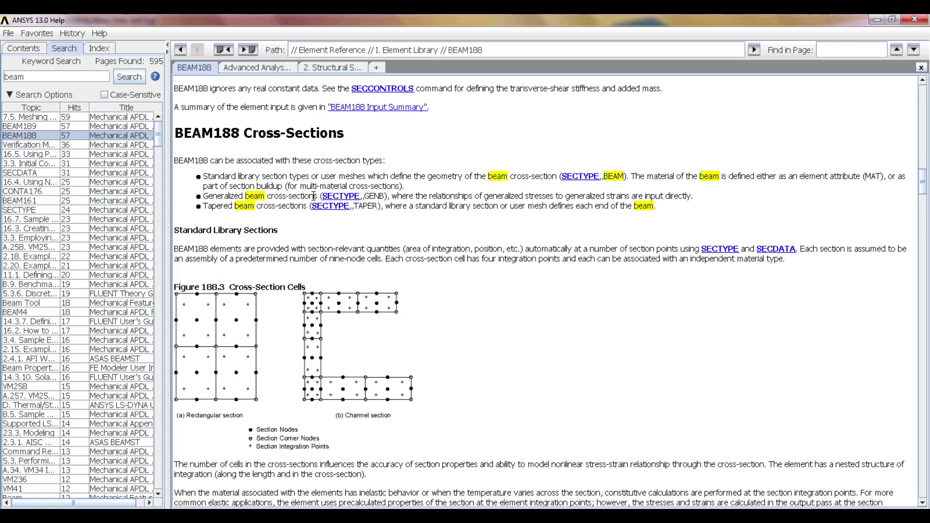
scroll(312, 195, down, 12)
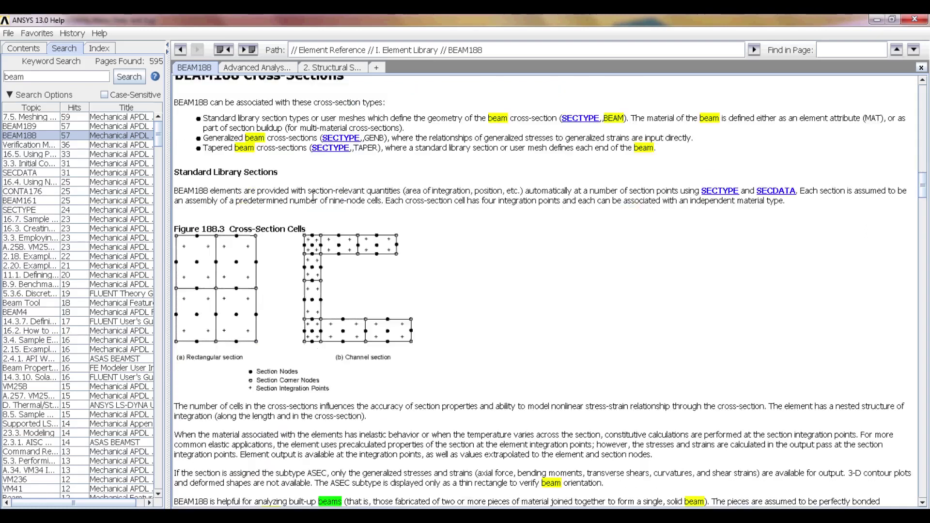
scroll(333, 315, down, 3)
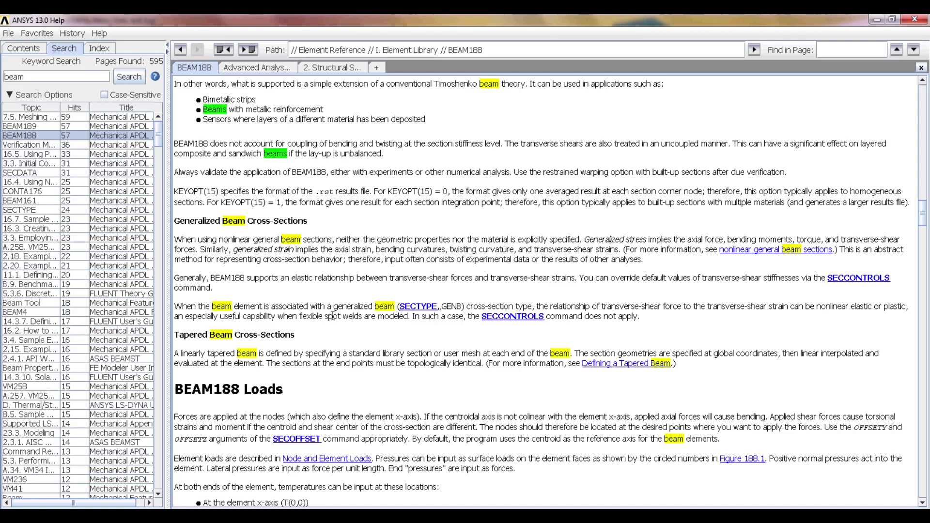
Step: Read the BEAM188 loads, input summary and KEYOPT settings, return to the page's beginning and close the help
scroll(333, 329, down, 8)
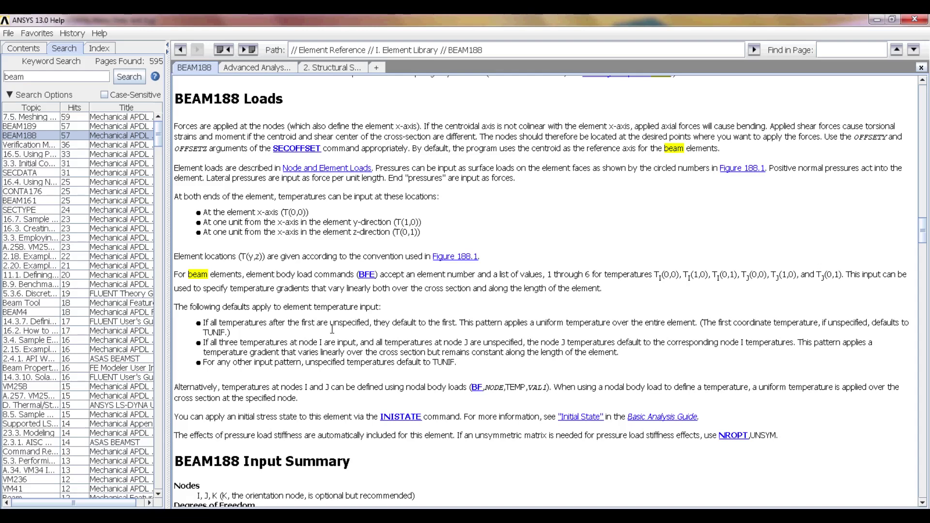
scroll(332, 329, down, 10)
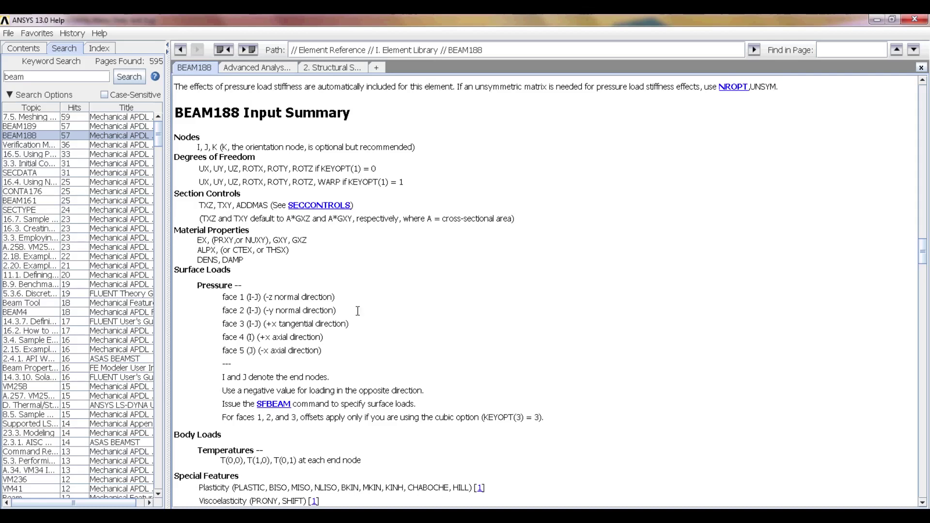
scroll(358, 310, down, 20)
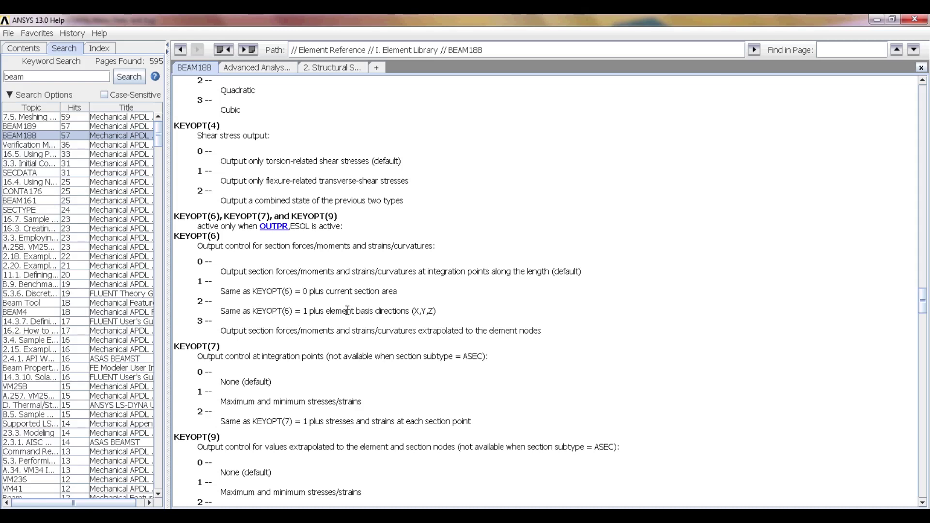
scroll(363, 300, down, 6)
scroll(363, 300, down, 20)
scroll(355, 231, up, 20)
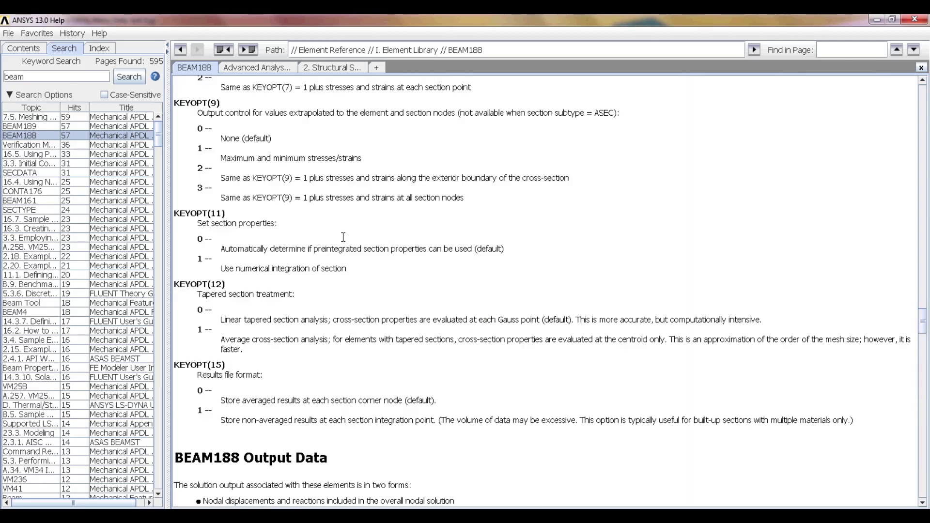
scroll(343, 237, up, 10)
scroll(312, 237, up, 10)
scroll(313, 237, up, 15)
scroll(313, 237, up, 10)
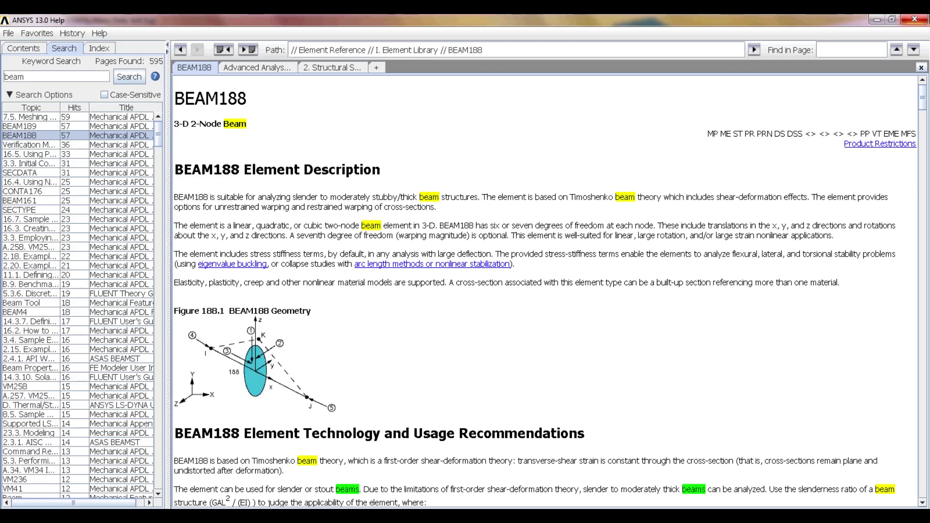
click(920, 21)
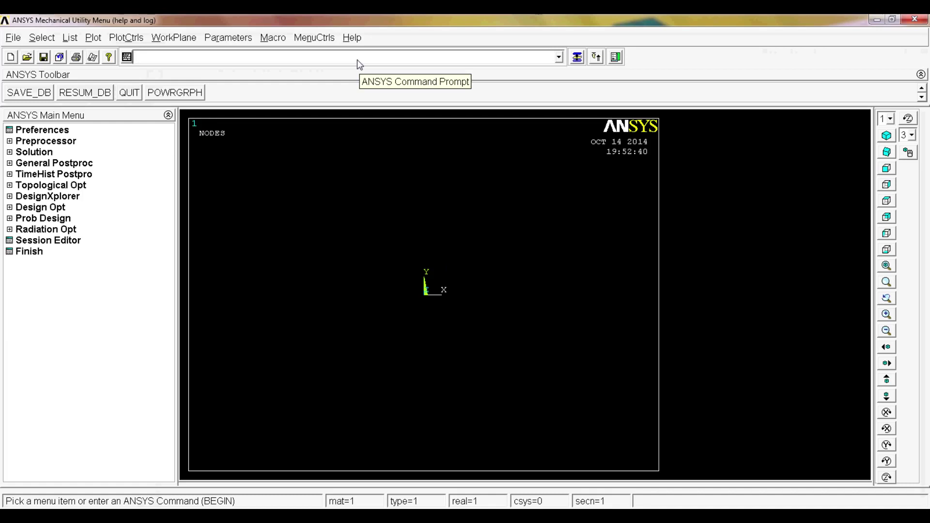
Step: Run the command help,shell to open the documentation for the SHELL command
text(he)
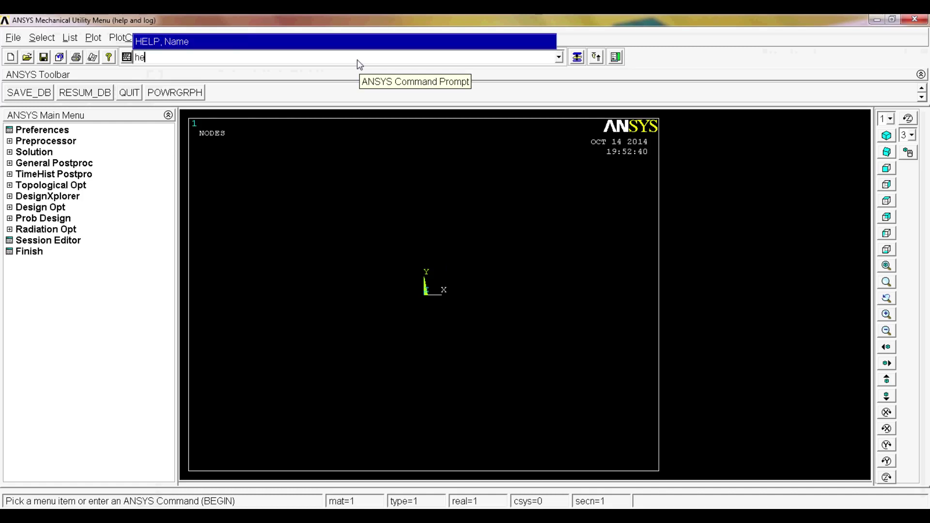
text(lp )
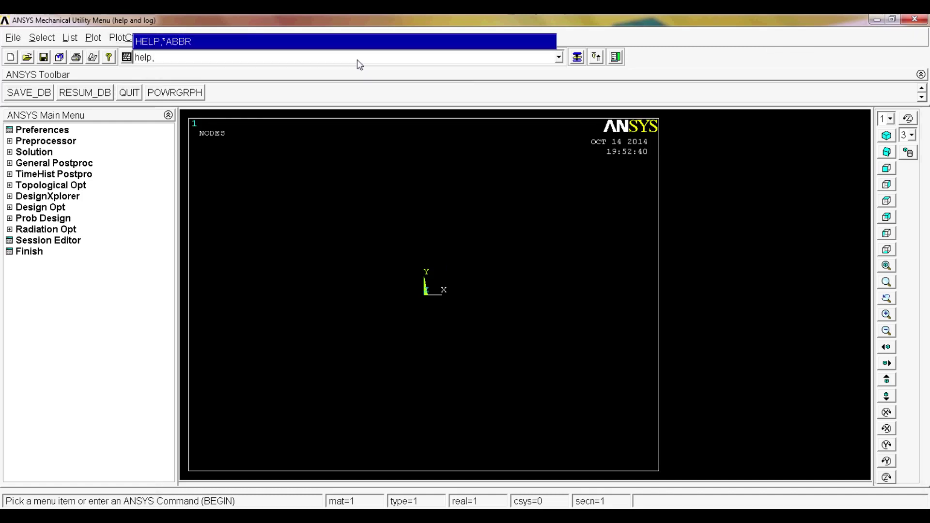
text(,shell)
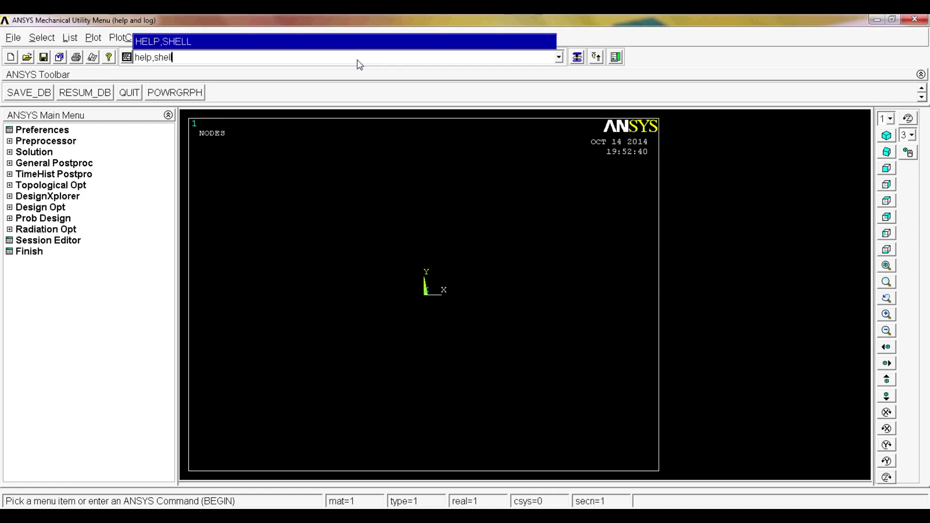
key(Return)
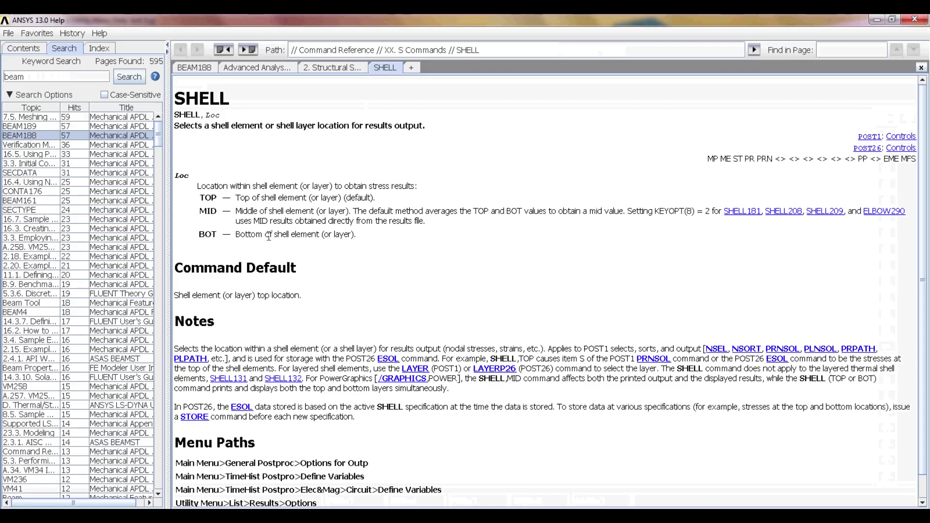
Step: Review the SHELL command's title and syntax on its reference page and close the help
drag(187, 102, 146, 108)
click(249, 121)
click(279, 117)
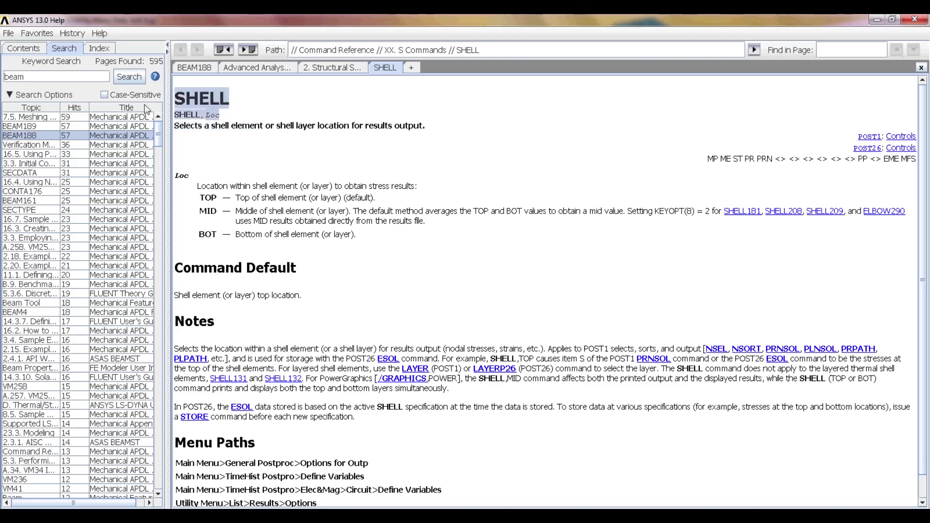
click(273, 107)
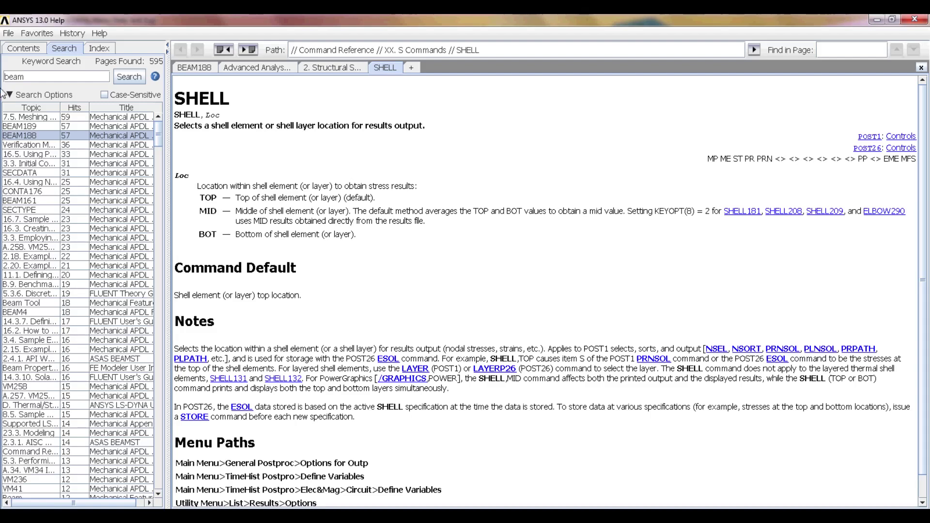
double_click(65, 73)
click(915, 19)
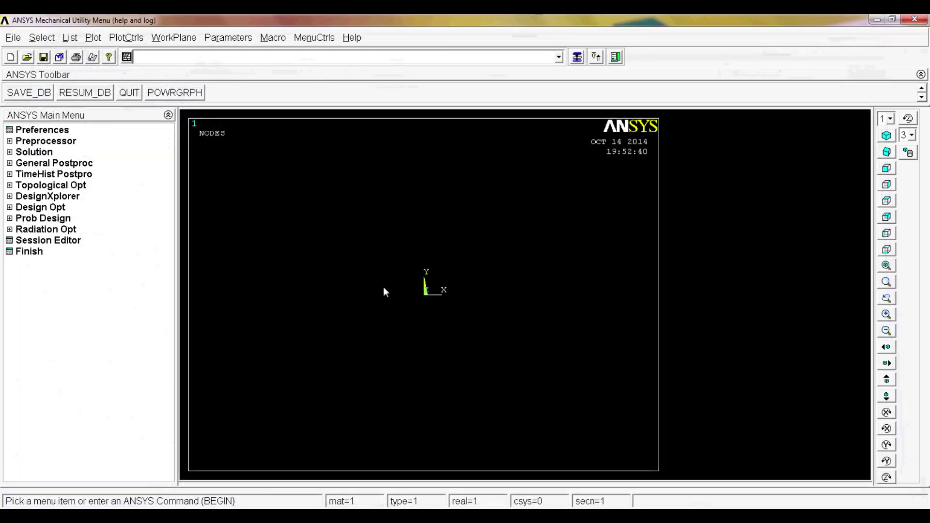
click(58, 141)
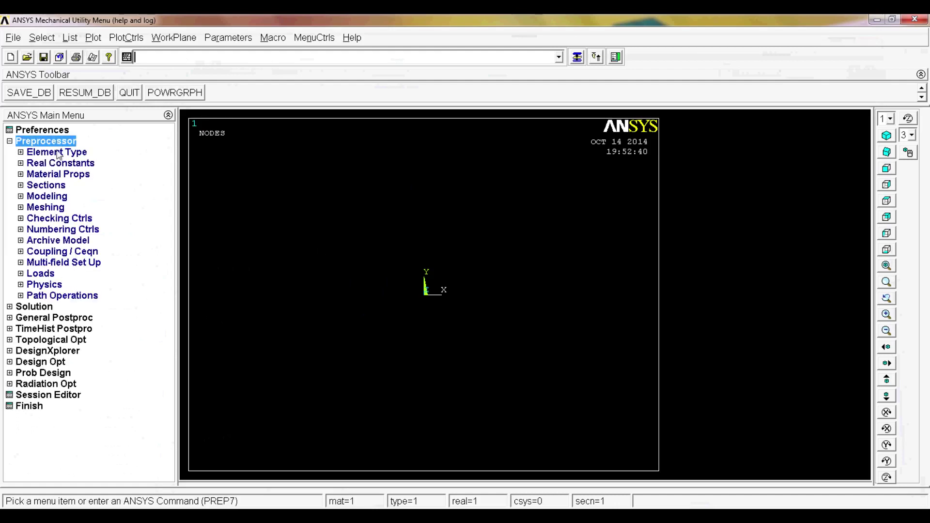
click(55, 141)
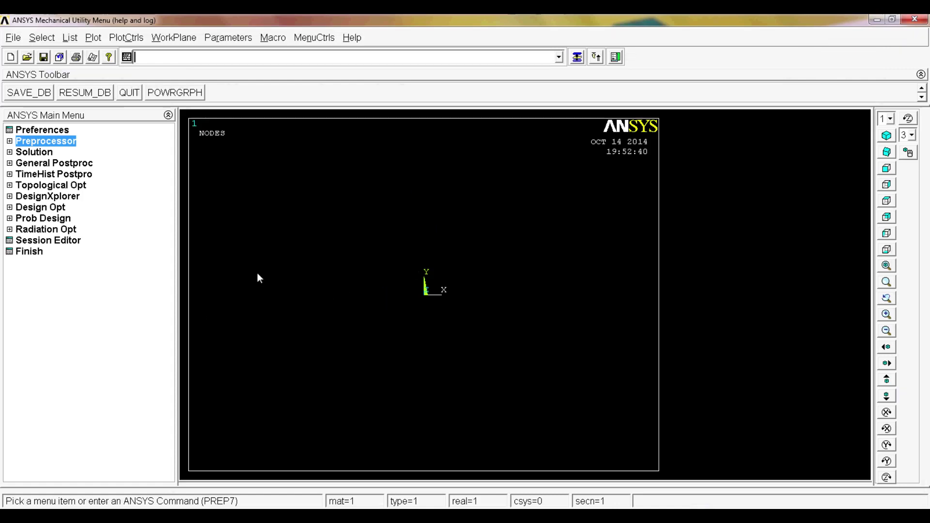
click(71, 39)
mouse_move(90, 56)
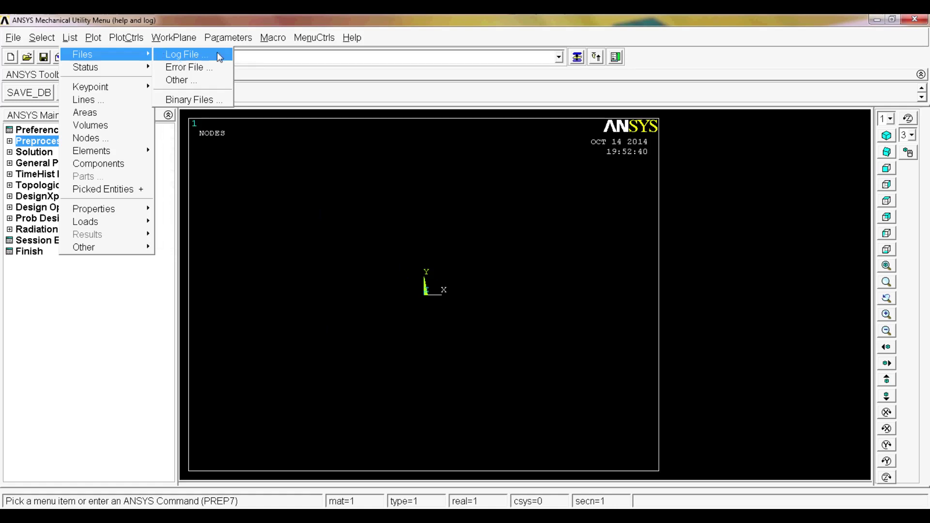
click(378, 295)
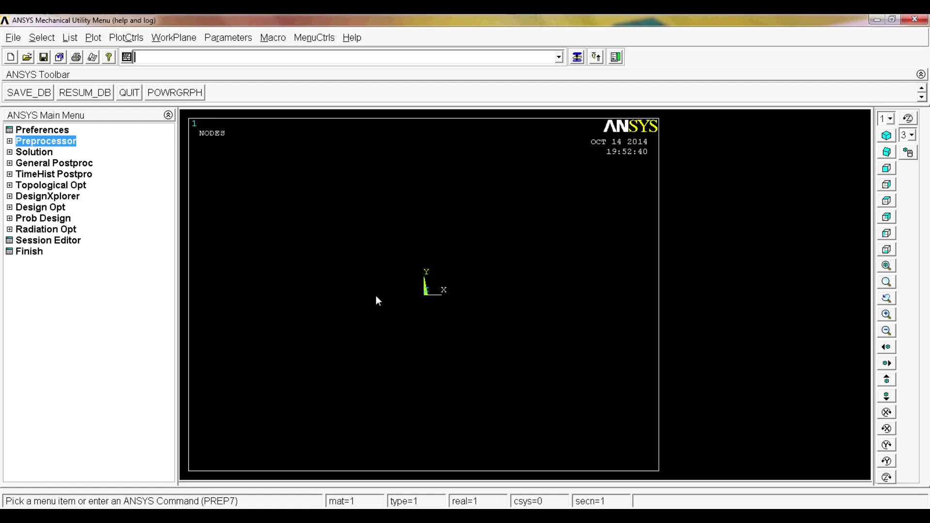
Step: List the contents of the session's log file
click(78, 41)
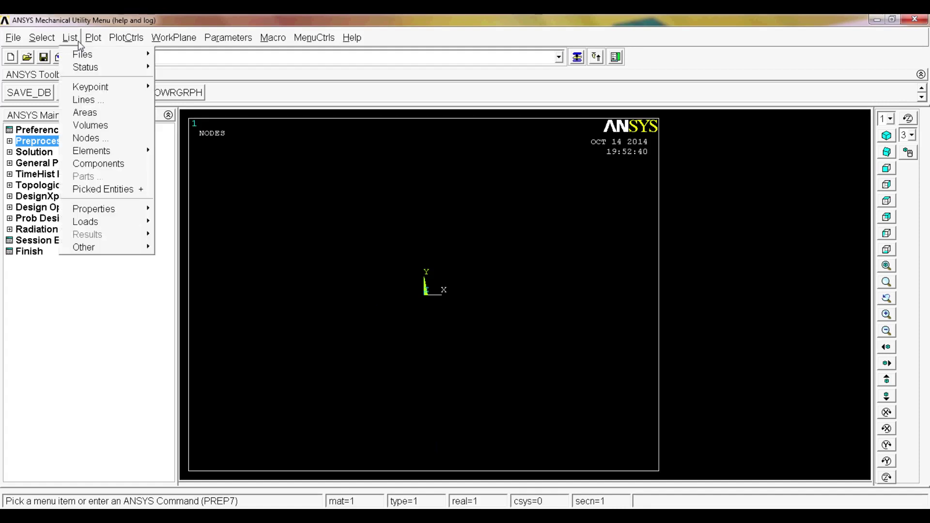
mouse_move(111, 54)
click(193, 54)
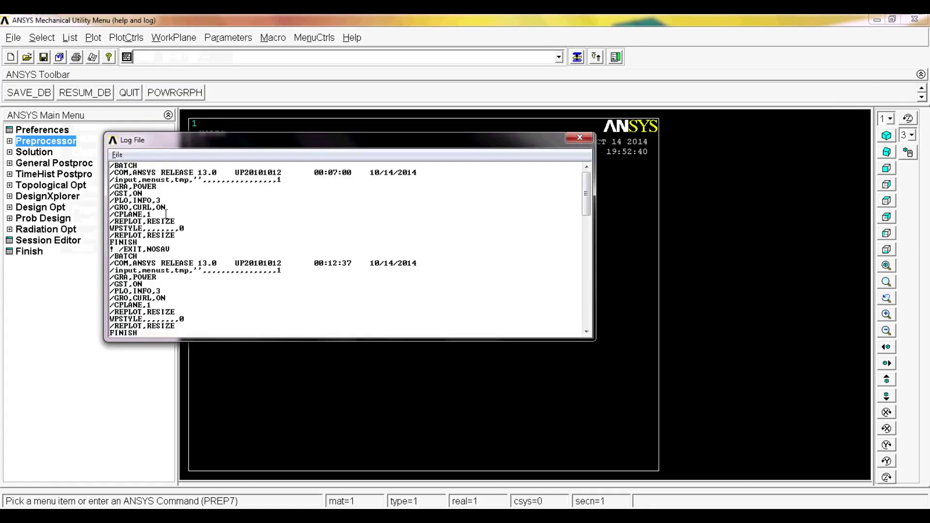
Step: Examine the opening entries of the log file, such as /BATCH, /COM and /PLO, and close the listing
double_click(149, 166)
drag(292, 182, 141, 173)
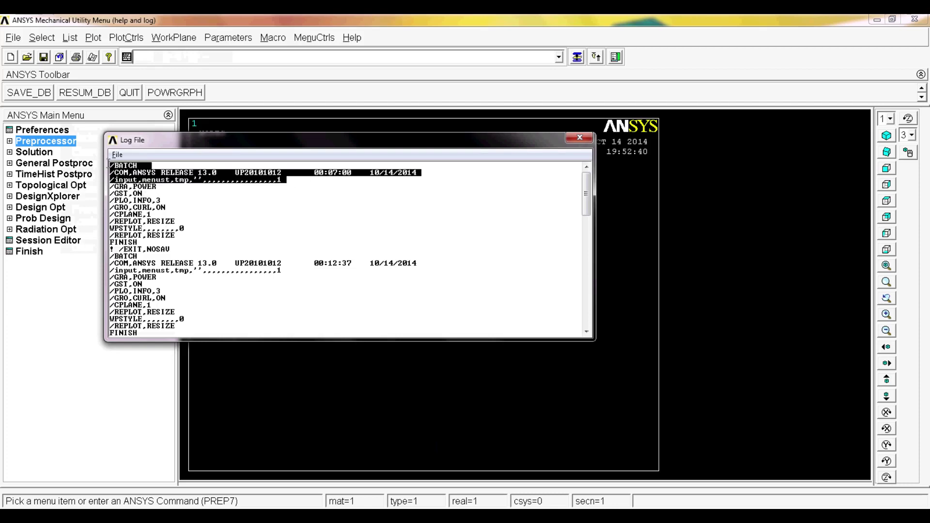
click(160, 194)
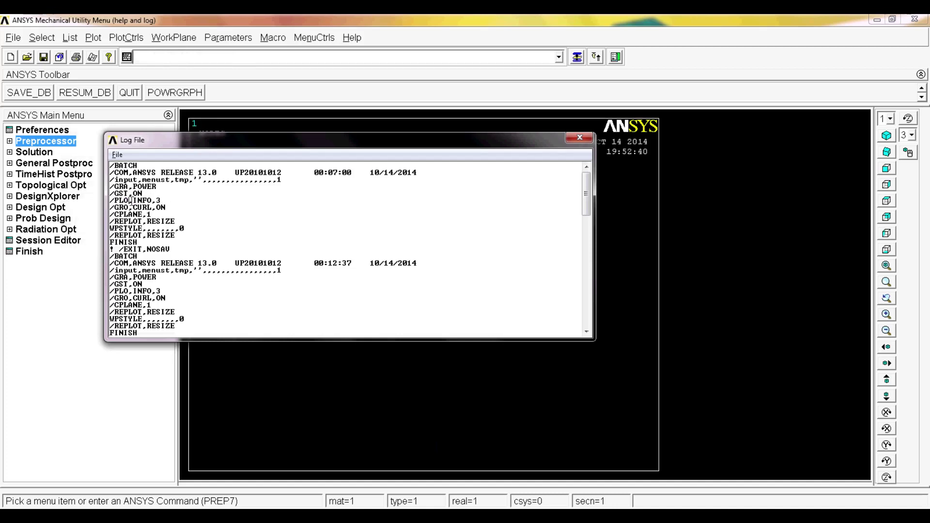
drag(131, 200, 107, 200)
click(177, 202)
scroll(196, 251, down, 2)
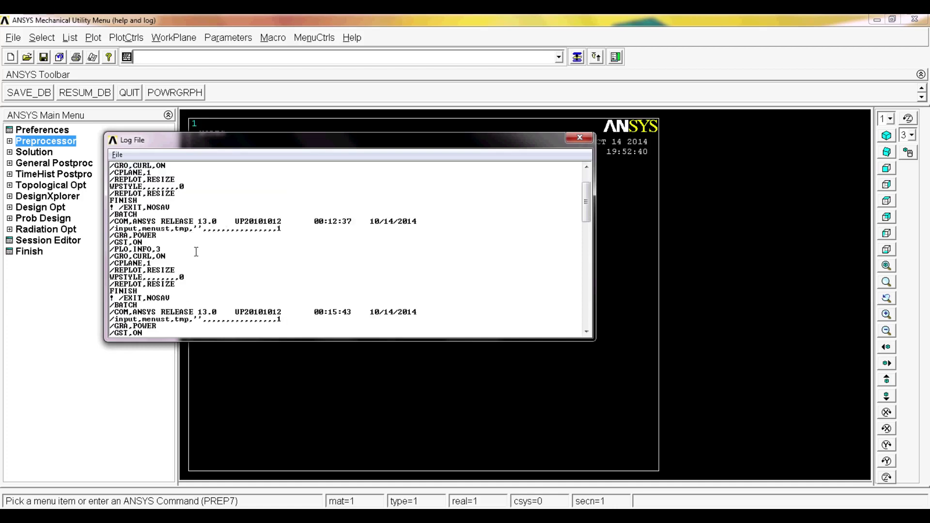
scroll(196, 251, down, 2)
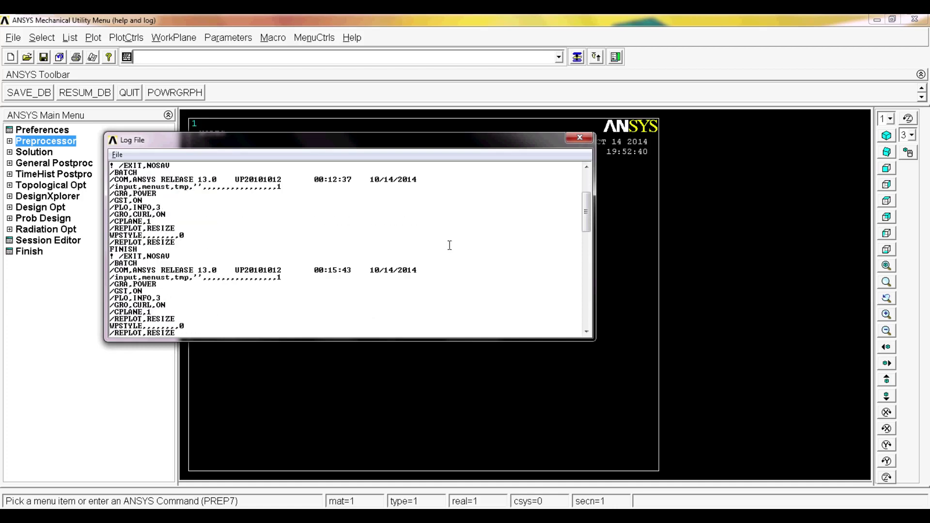
click(588, 142)
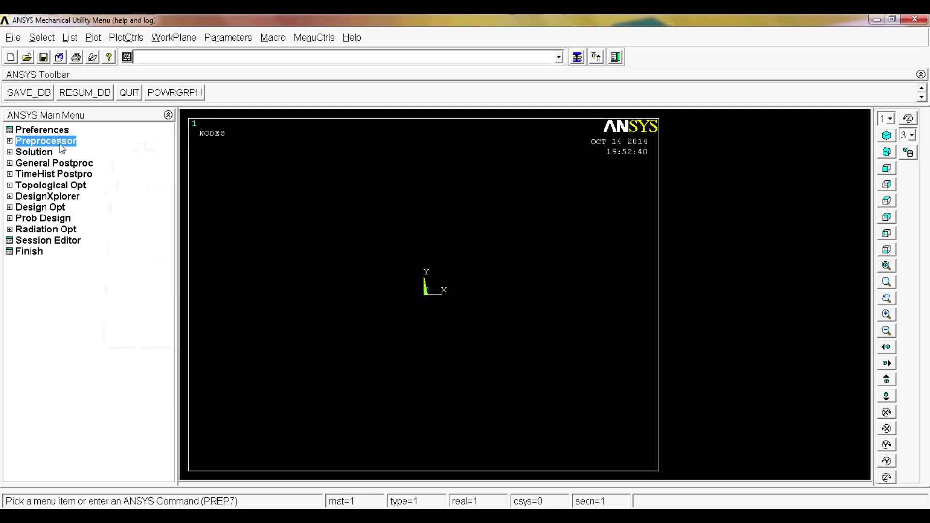
Step: Create keypoint 1 at 0, 0, 0 in the active coordinate system using the preprocessor's modeling commands
click(49, 141)
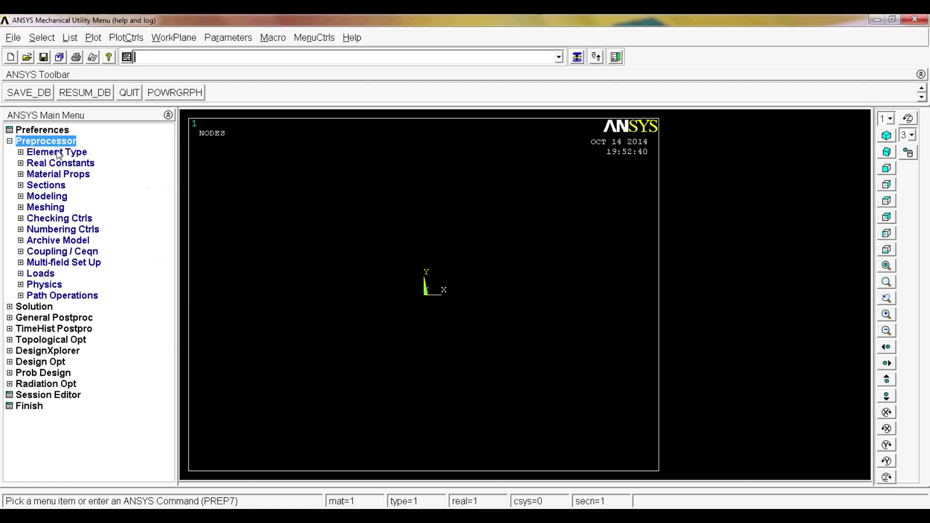
click(53, 196)
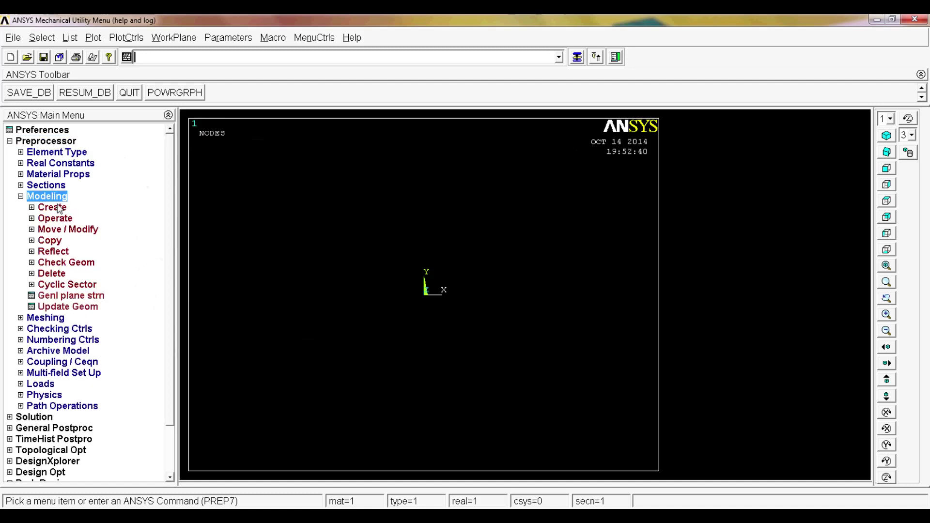
click(56, 207)
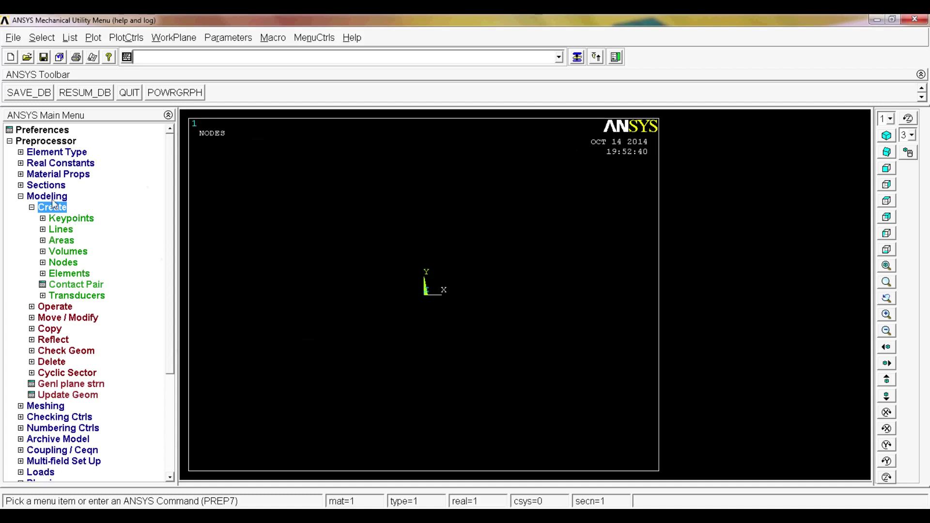
click(75, 219)
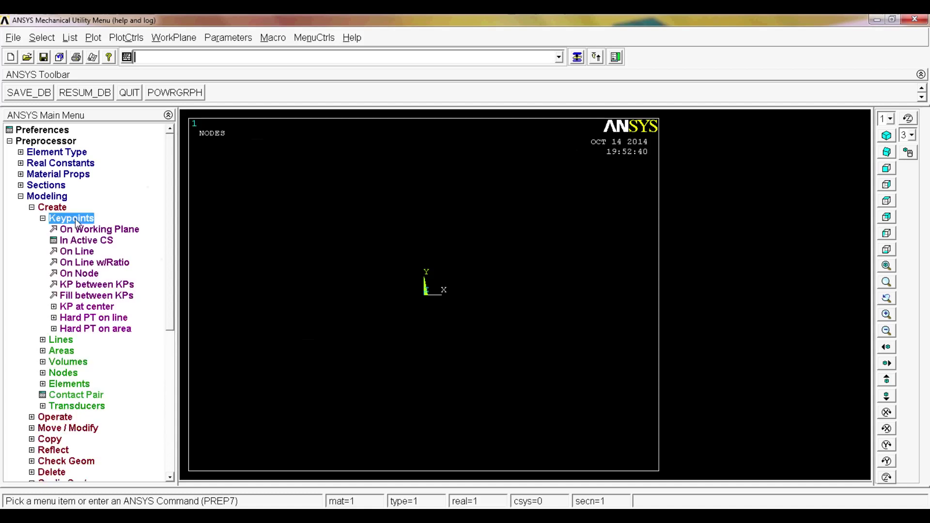
click(101, 241)
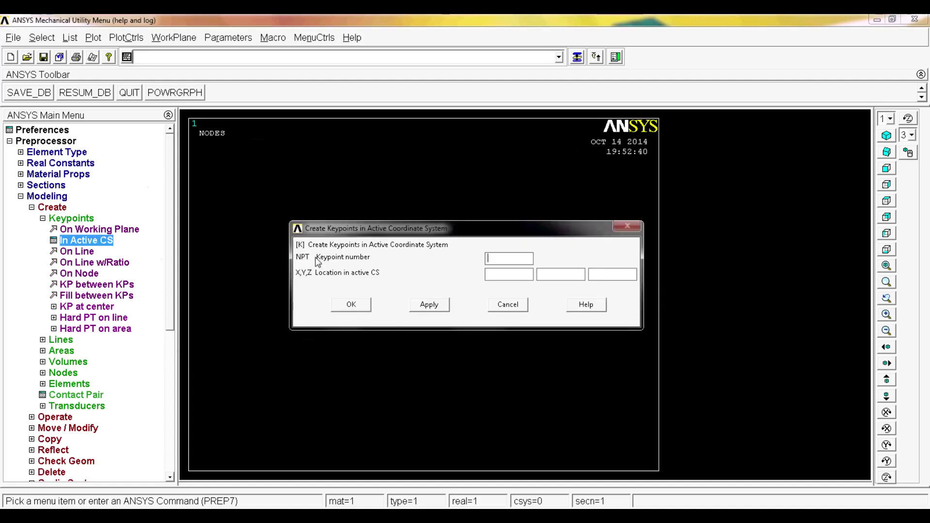
text(1)
click(519, 274)
text(0)
key(Tab)
text(0)
key(Tab)
text(0)
click(429, 305)
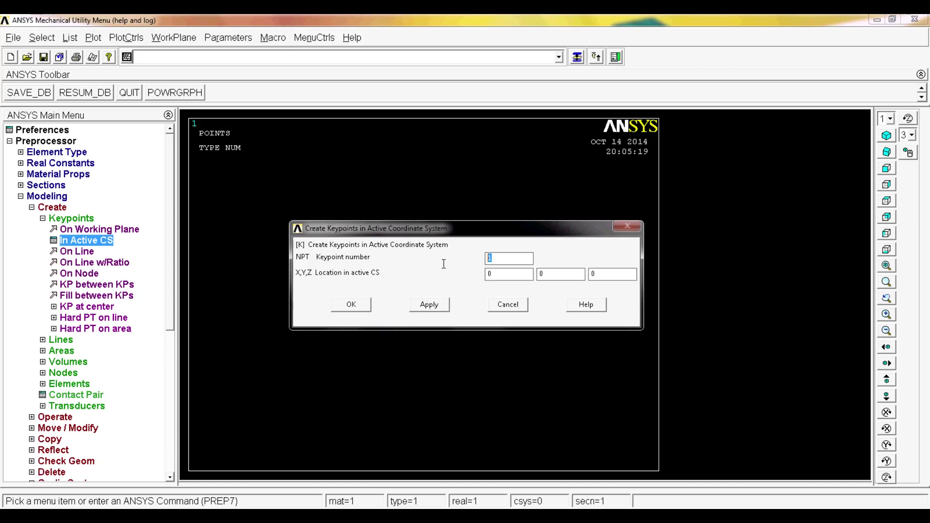
Step: Create keypoint 2 at 5, 5, 5 in the active coordinate system
text(2)
double_click(496, 274)
text(5)
key(Tab)
text(5)
double_click(590, 281)
text(5)
click(429, 304)
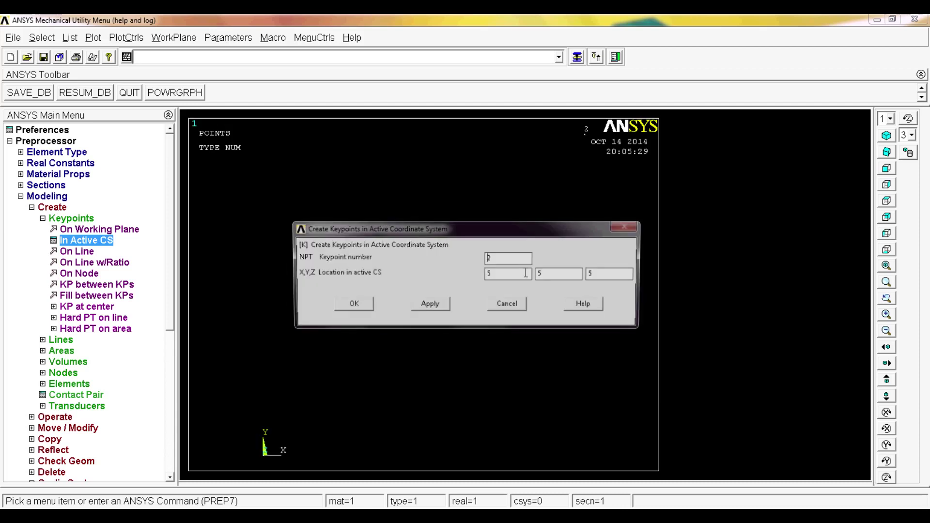
Step: Create keypoint 3 at 10, 10, 10 in the active coordinate system and finish keypoint creation
text(3)
double_click(515, 274)
text(10)
double_click(553, 275)
text(10)
key(Tab)
text(10)
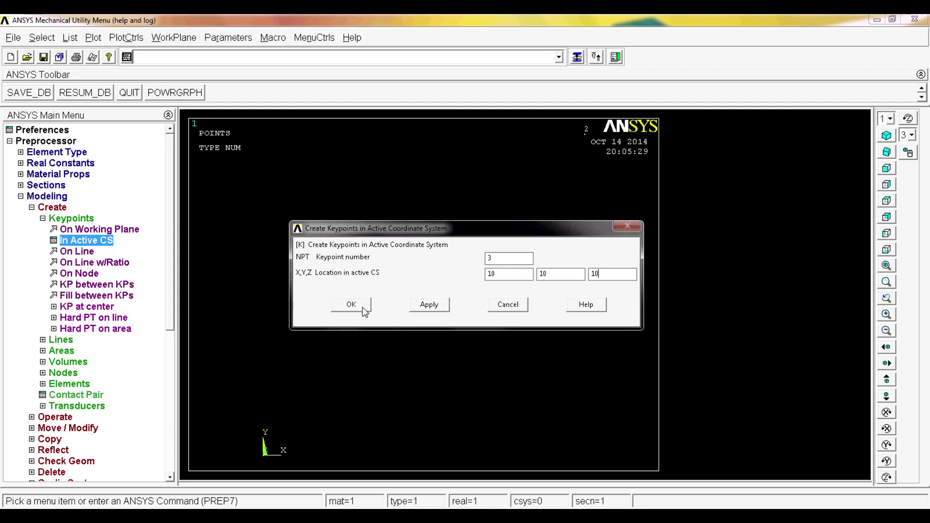
click(362, 307)
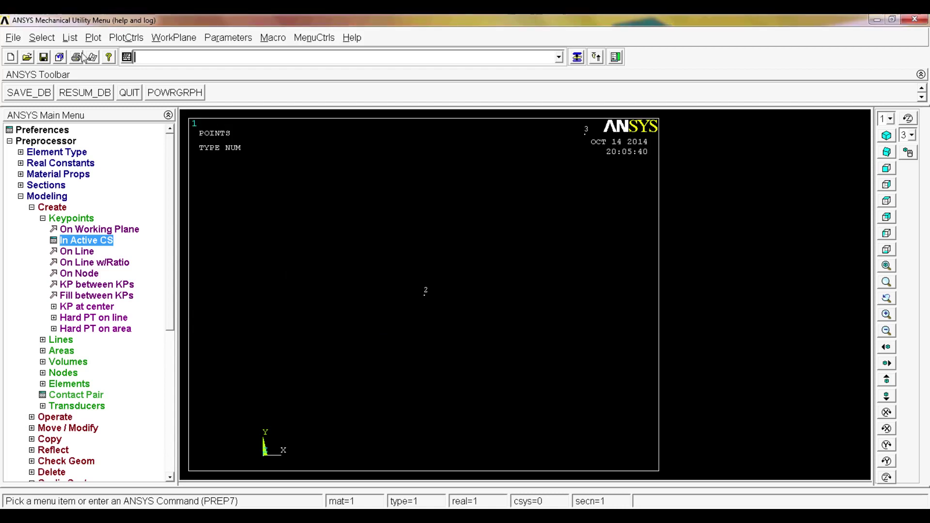
Step: List the log file, examine the /PREP7 and K keypoint commands at its end, and close the listing
click(70, 38)
mouse_move(83, 61)
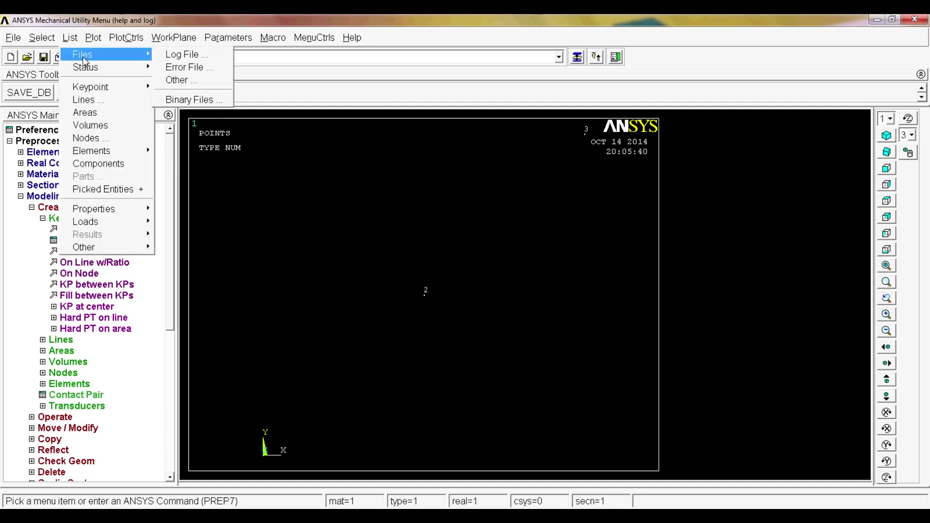
click(195, 54)
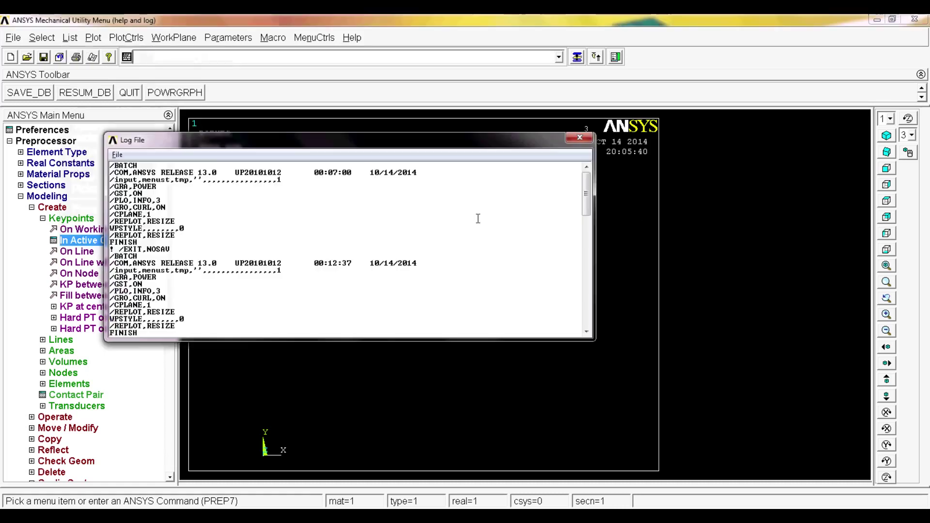
click(482, 210)
scroll(482, 209, down, 10)
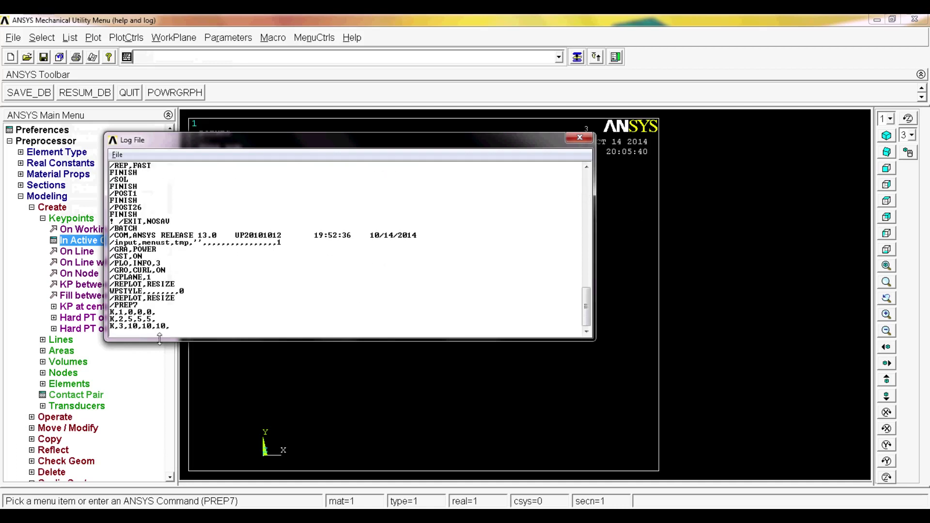
drag(178, 328, 110, 311)
click(140, 304)
drag(112, 303, 184, 315)
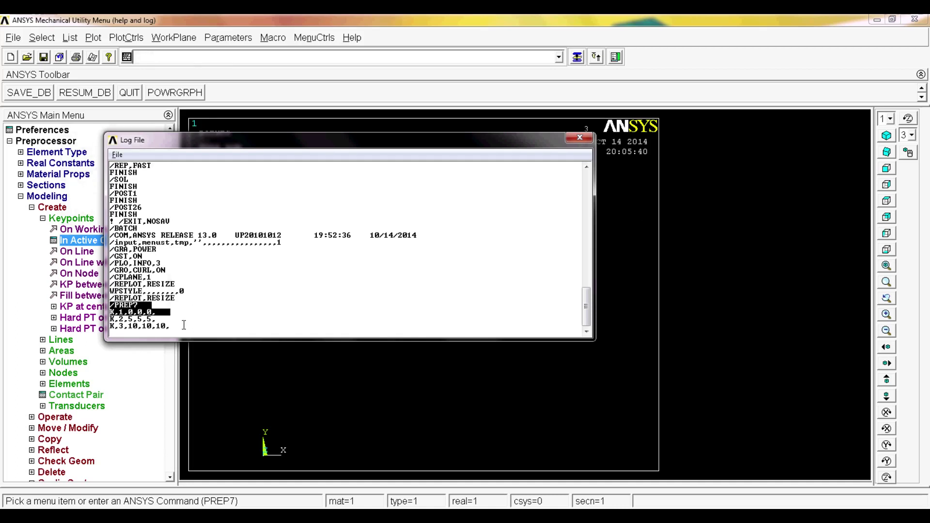
click(157, 318)
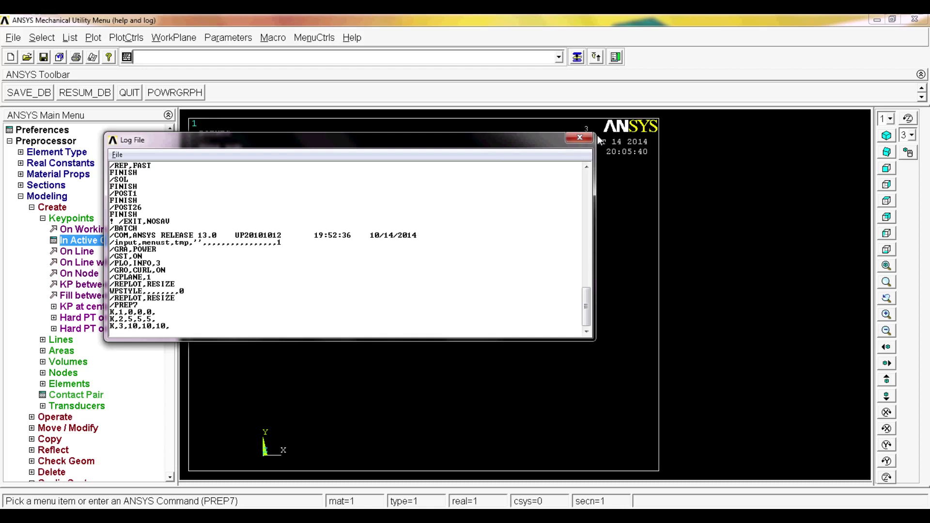
click(580, 138)
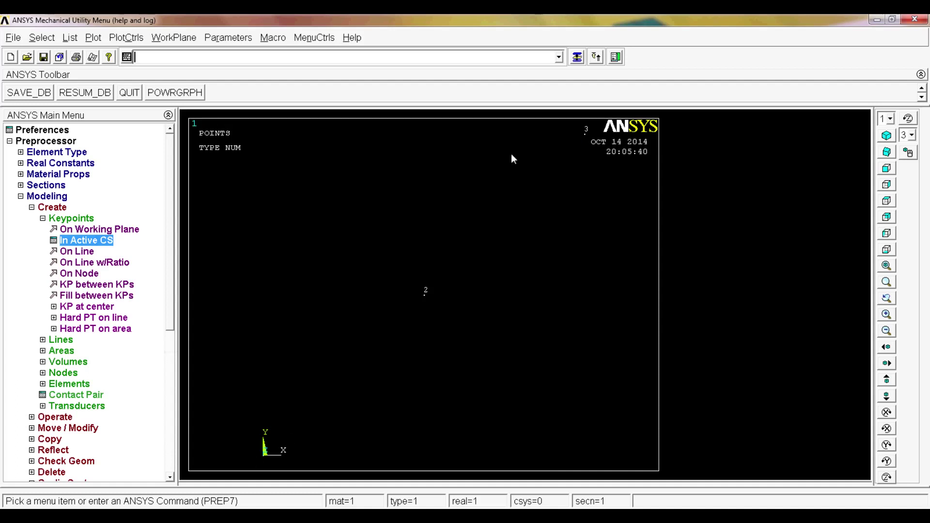
Step: Switch the model view to isometric and on to oblique, and list the log file down to its newest entries
click(887, 139)
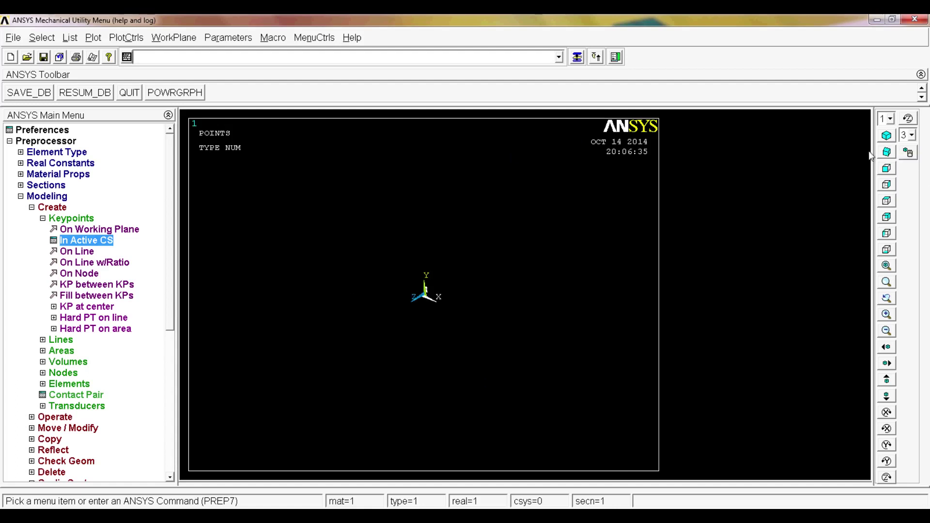
click(886, 152)
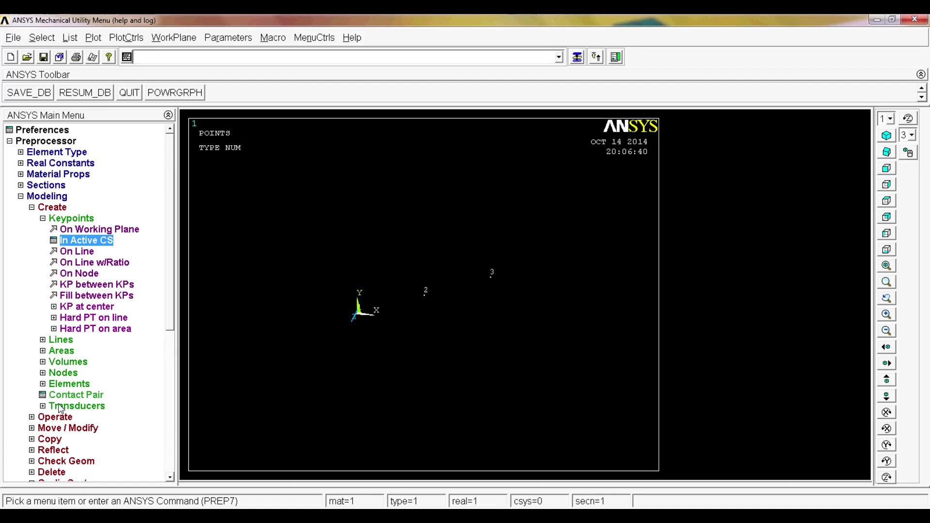
click(69, 37)
mouse_move(96, 54)
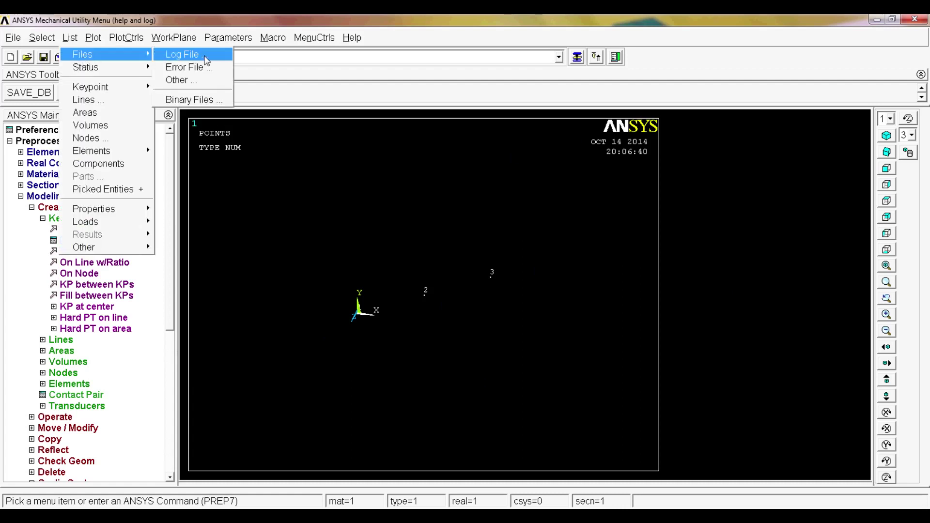
click(206, 59)
scroll(356, 206, down, 5)
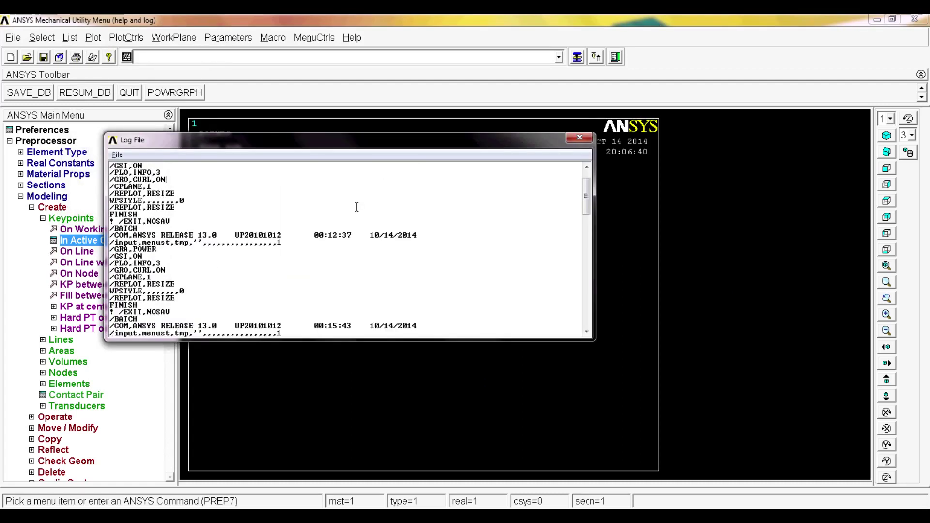
scroll(355, 208, down, 8)
Step: Compare the K commands with the /VIEW, /ANG and /REP,FAST commands in the log and close the listing
click(171, 284)
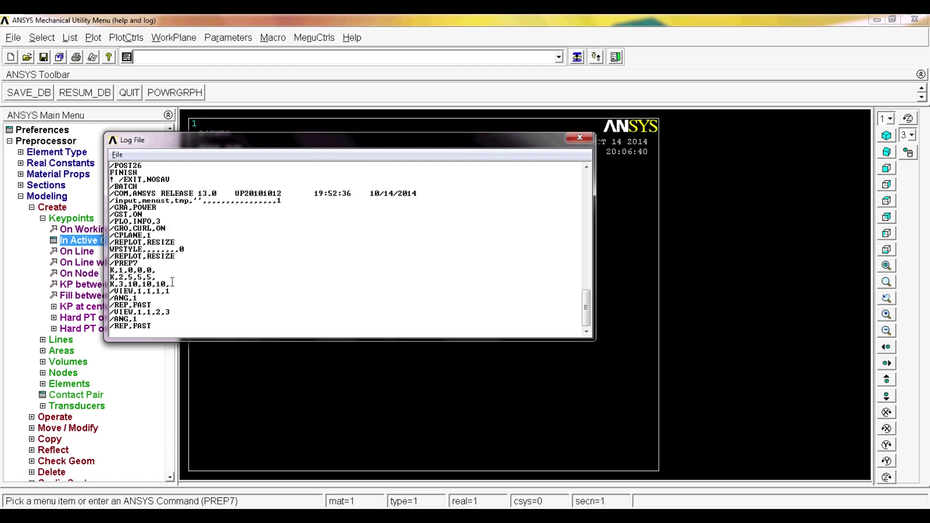
shift+click(110, 270)
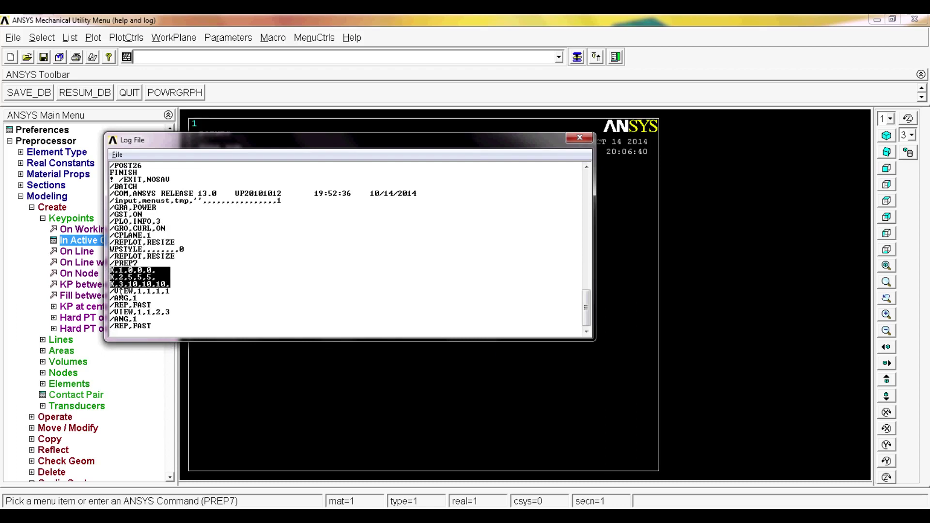
drag(110, 291, 184, 328)
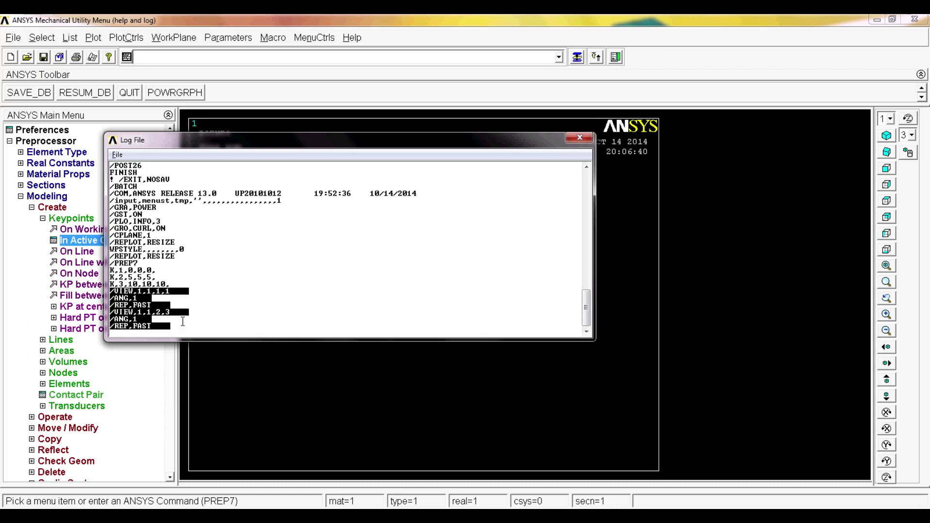
click(172, 329)
drag(165, 327, 111, 320)
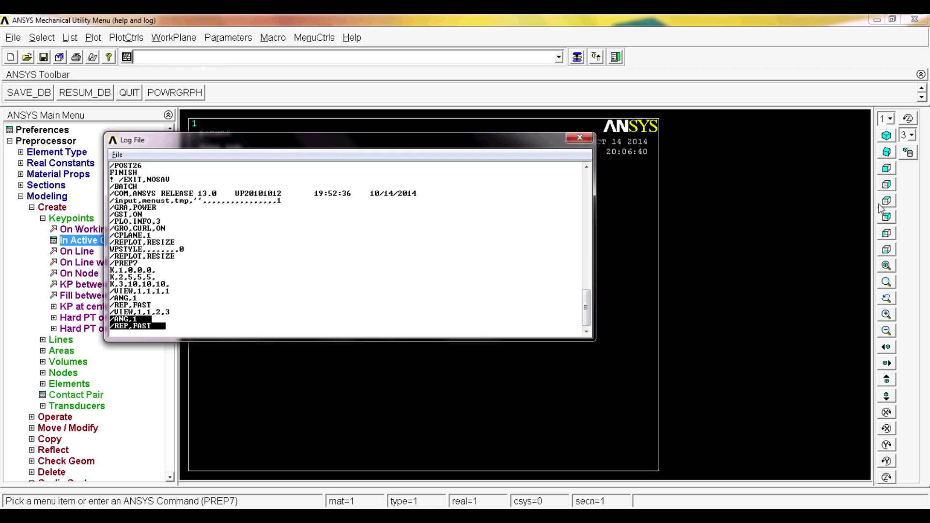
click(578, 140)
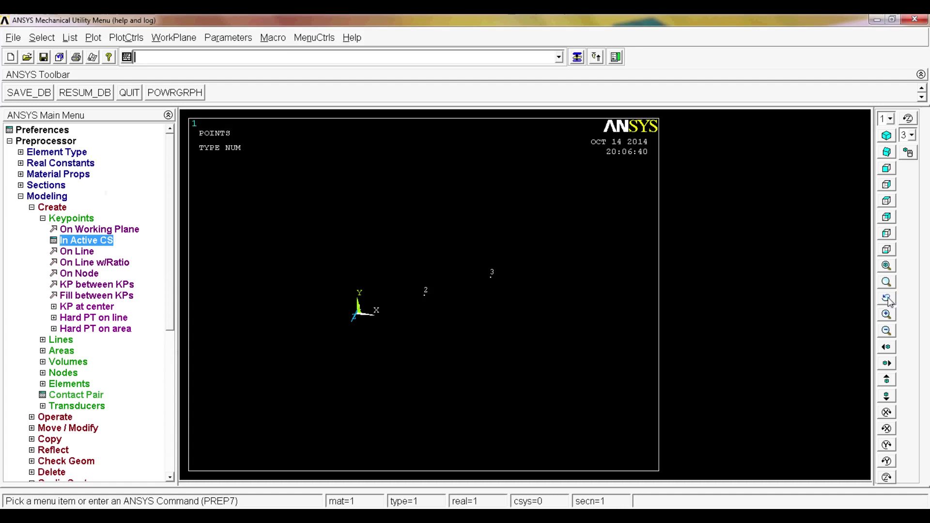
Step: Zoom in on a box enclosing keypoint 2
click(886, 282)
click(408, 283)
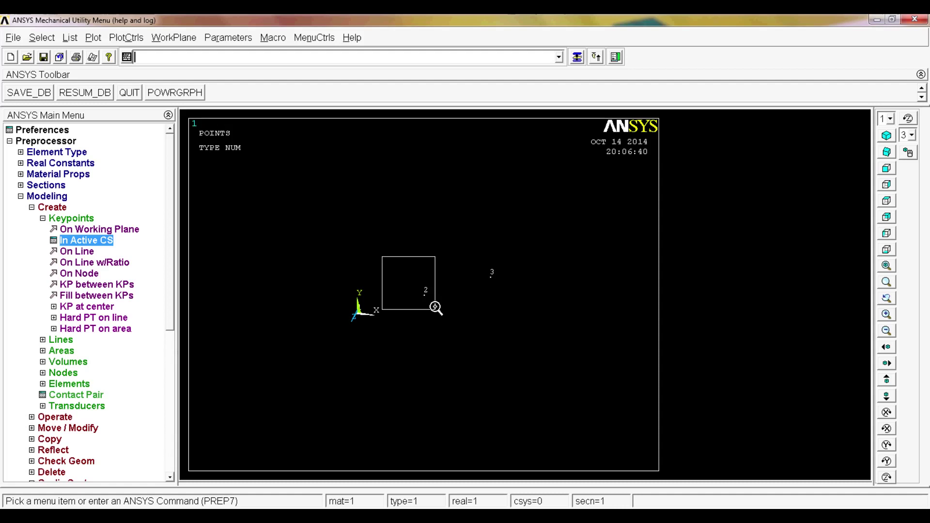
click(435, 308)
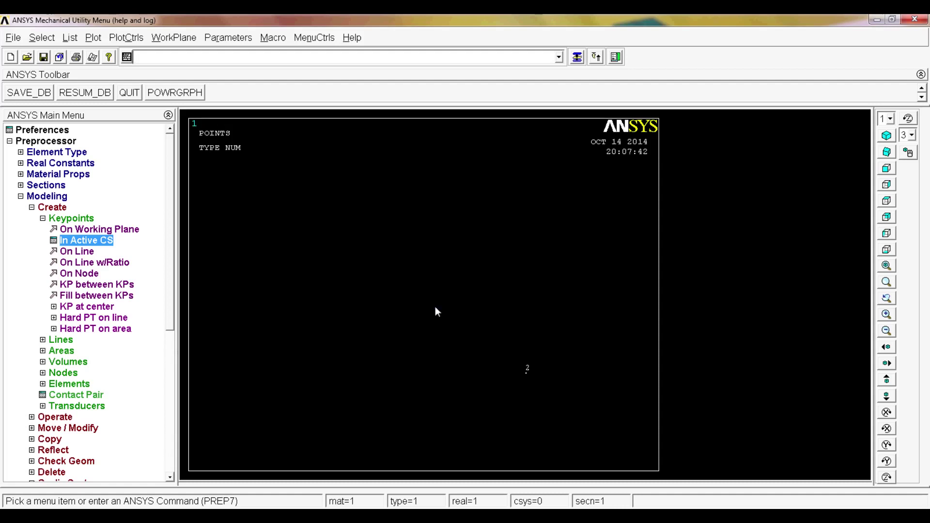
Step: List the log file, examine the /ZOOM command on its last line, and close the listing
click(70, 37)
mouse_move(93, 55)
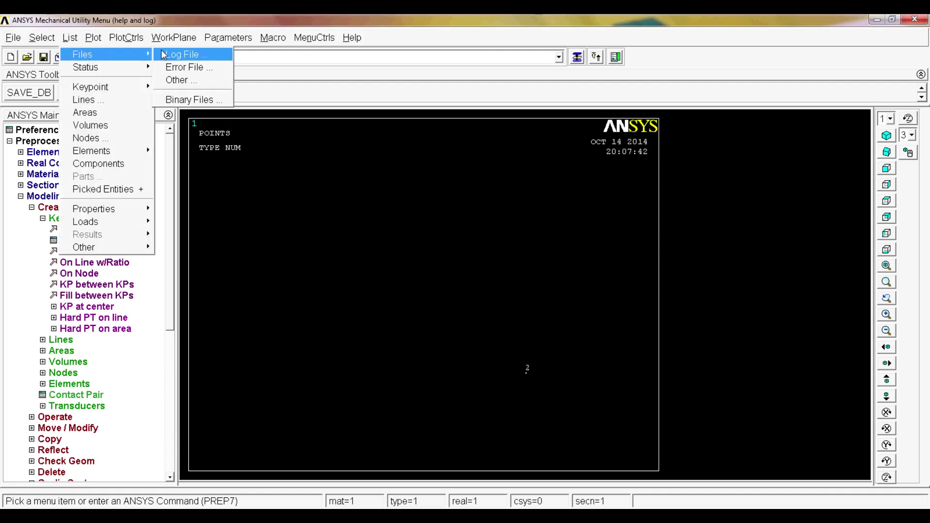
click(163, 54)
scroll(401, 230, down, 5)
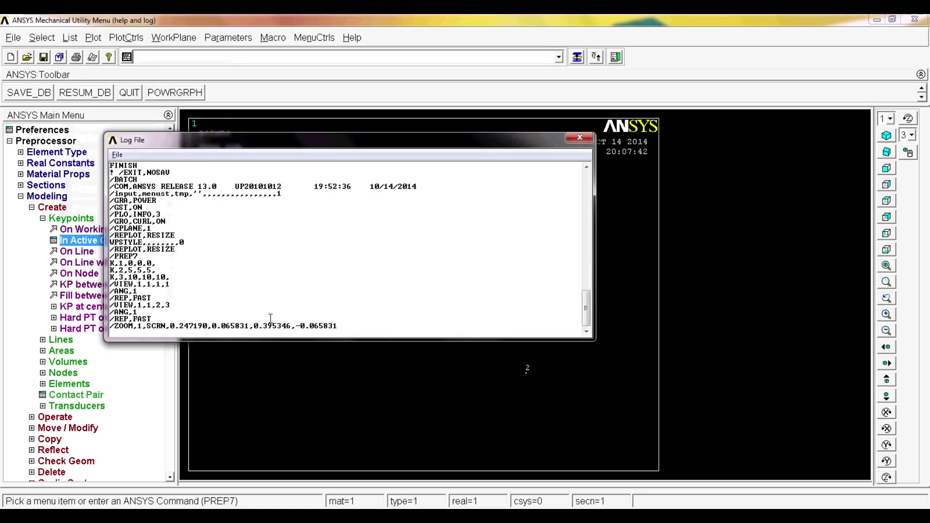
drag(116, 325, 286, 337)
click(345, 326)
drag(344, 325, 106, 327)
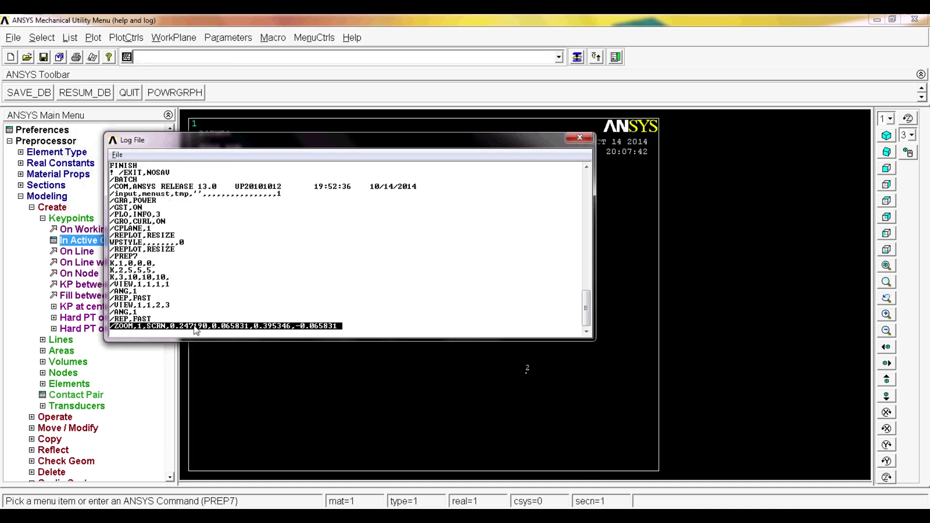
click(359, 314)
drag(359, 326, 96, 320)
drag(353, 326, 106, 325)
click(580, 138)
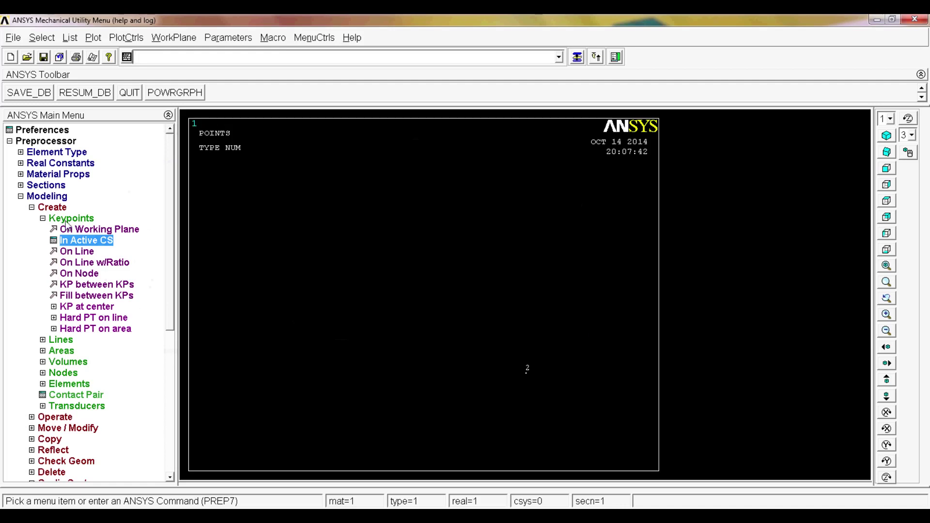
Step: Exit the session with the Quit - No Save! option and close the product launcher
click(49, 209)
click(47, 196)
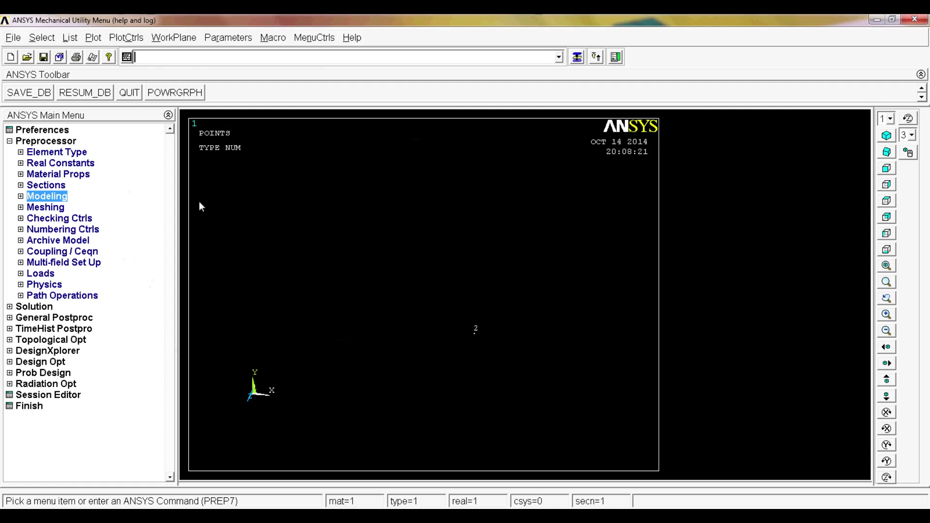
click(125, 97)
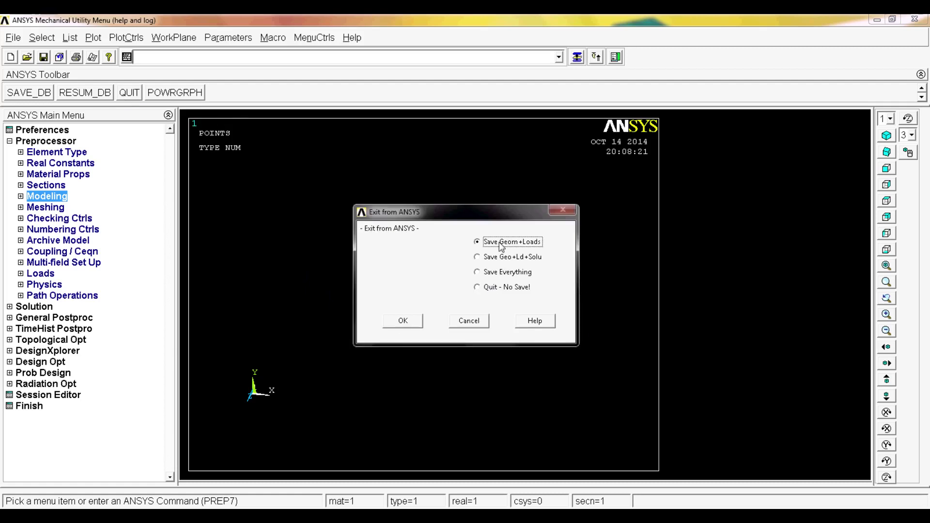
click(483, 288)
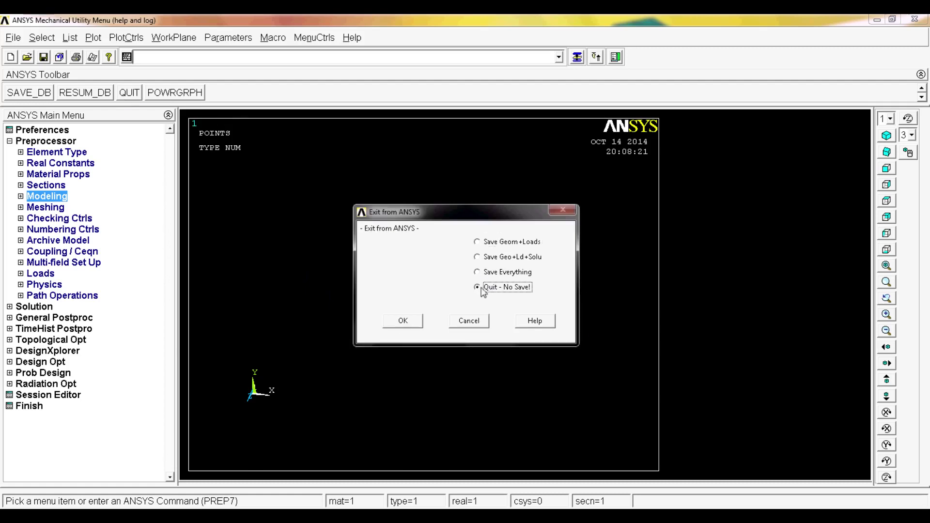
click(403, 322)
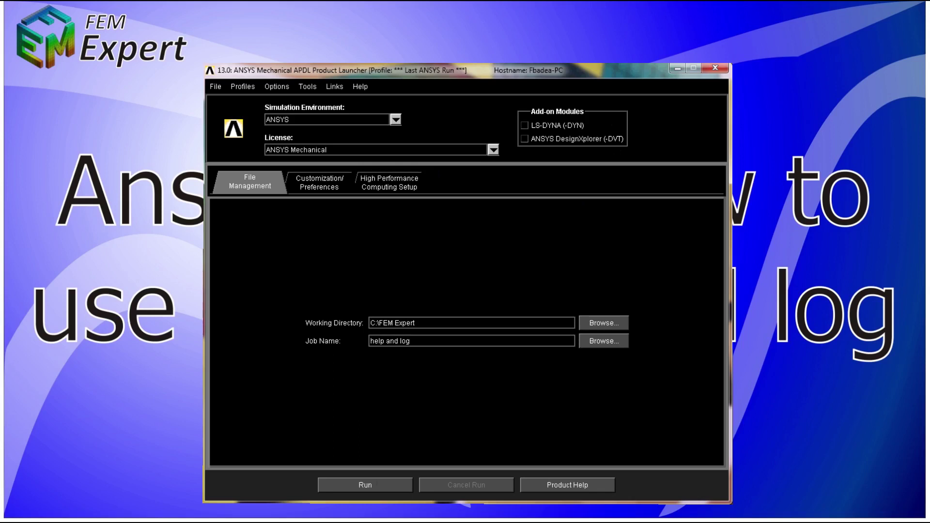
click(716, 68)
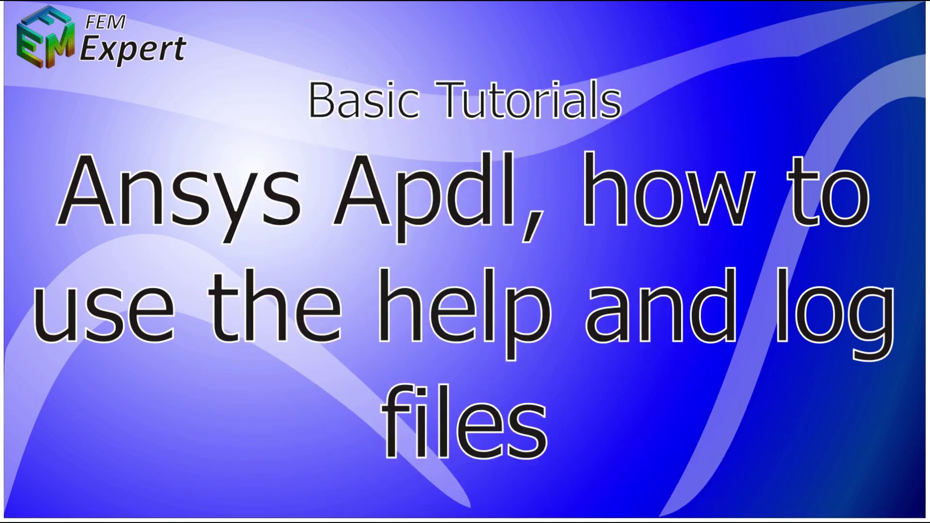